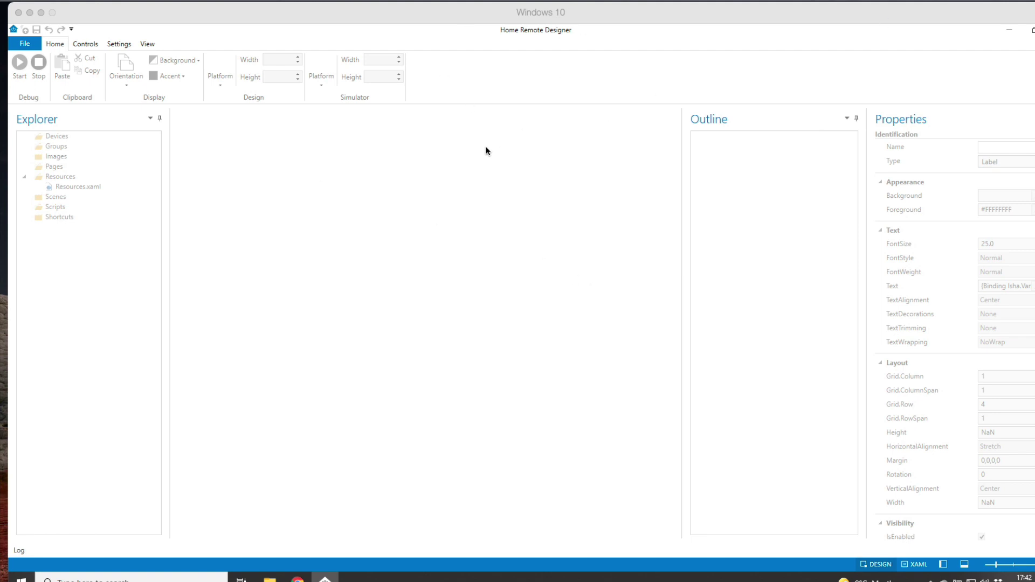
Step: Open the 1b8sm.hrp project from the Templates folder through File > Open
click(24, 44)
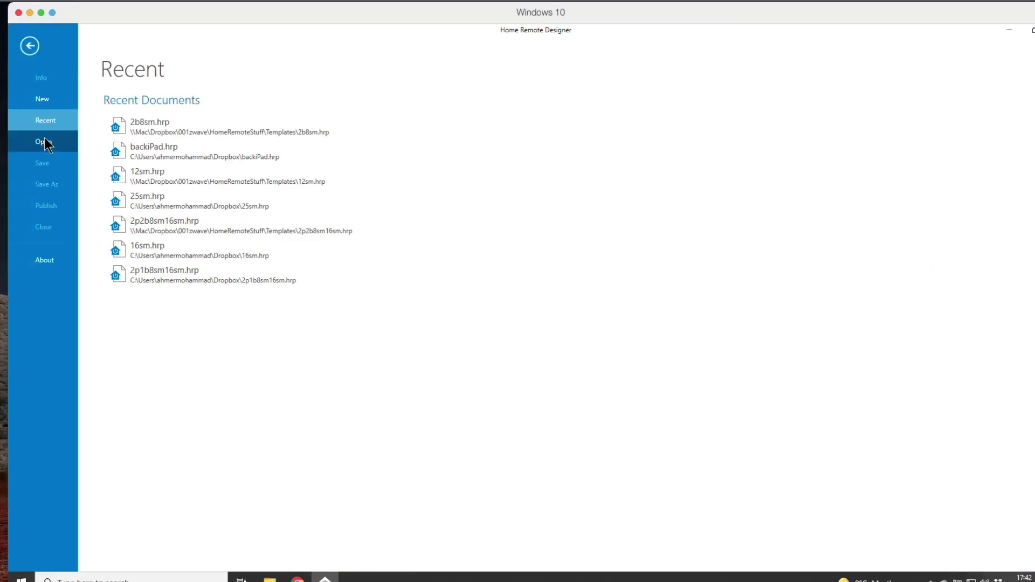
click(44, 142)
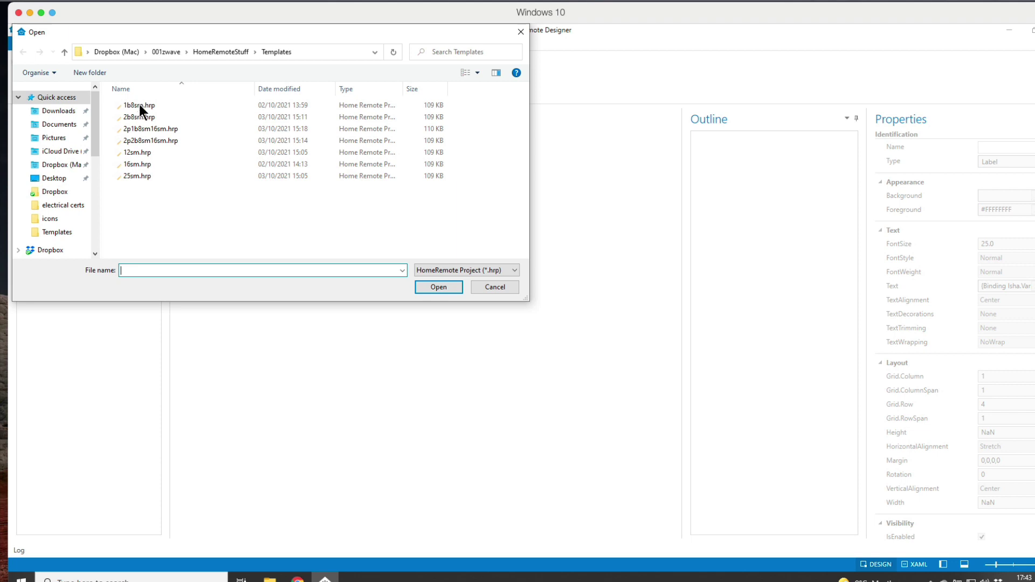
click(438, 284)
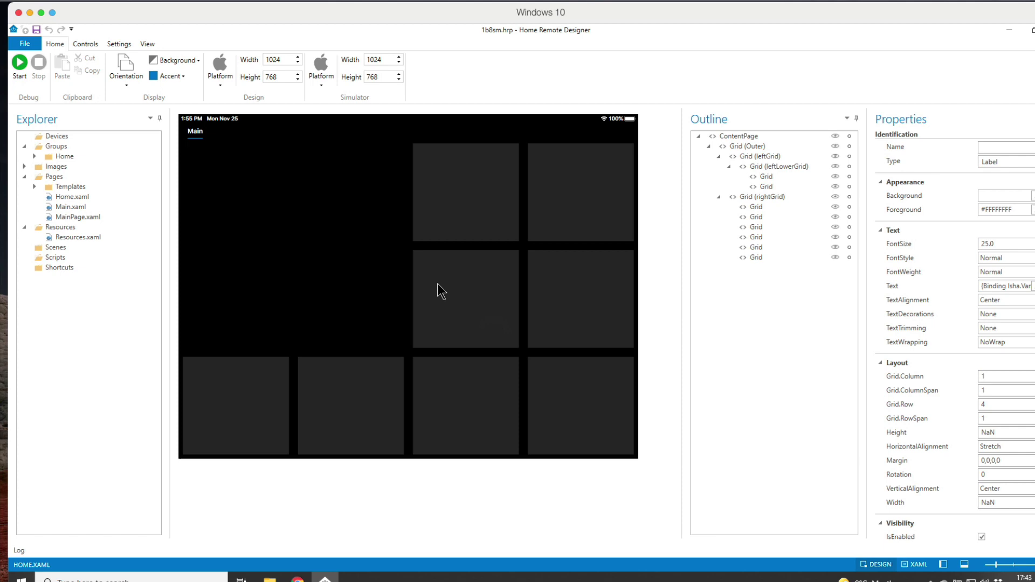
Step: Select the leftGrid, then each of the rightGrid's six tiles and the lower-left cells
click(309, 252)
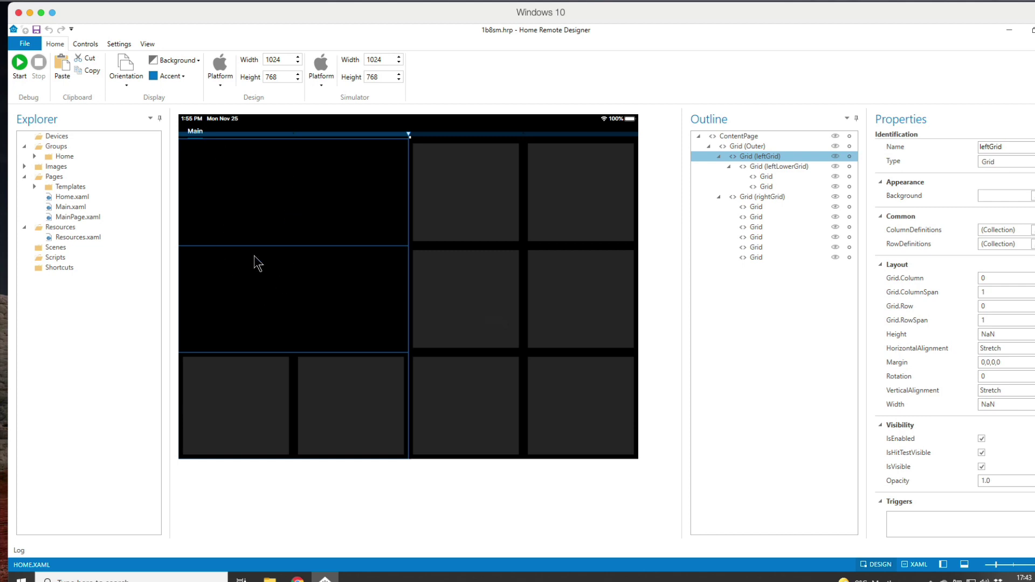
click(483, 198)
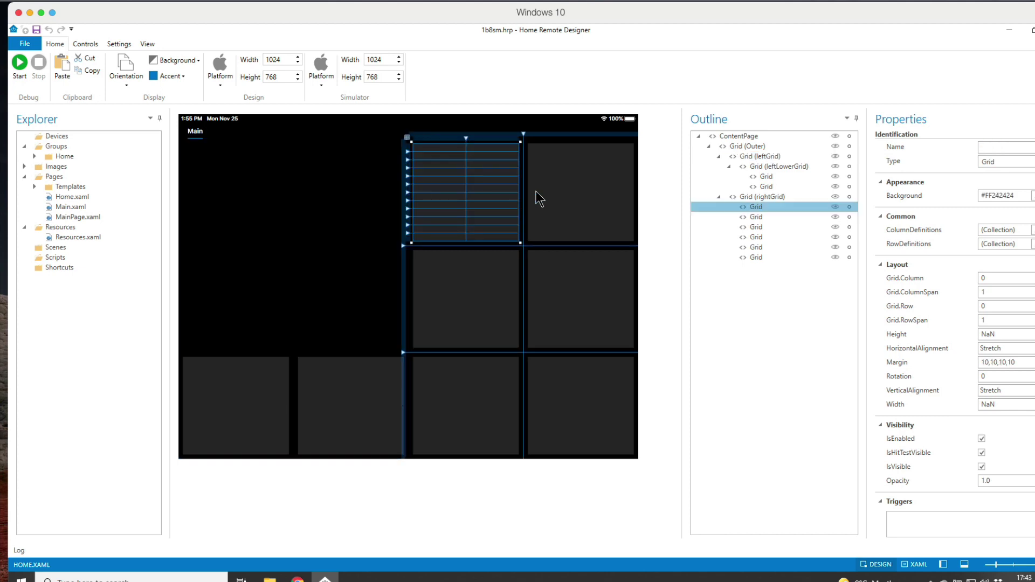
click(583, 186)
click(593, 279)
click(504, 290)
click(489, 401)
click(590, 404)
click(333, 418)
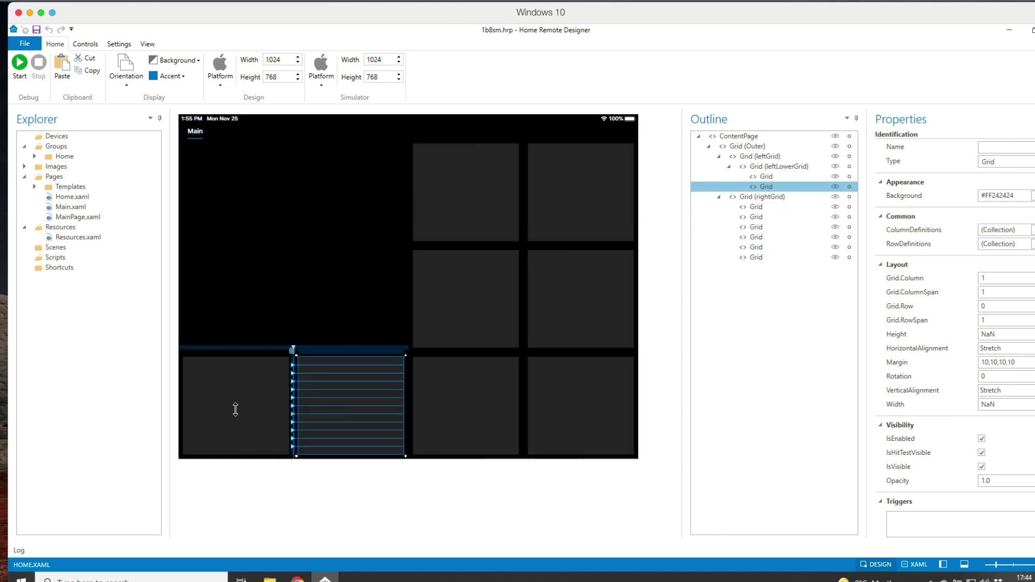
click(230, 411)
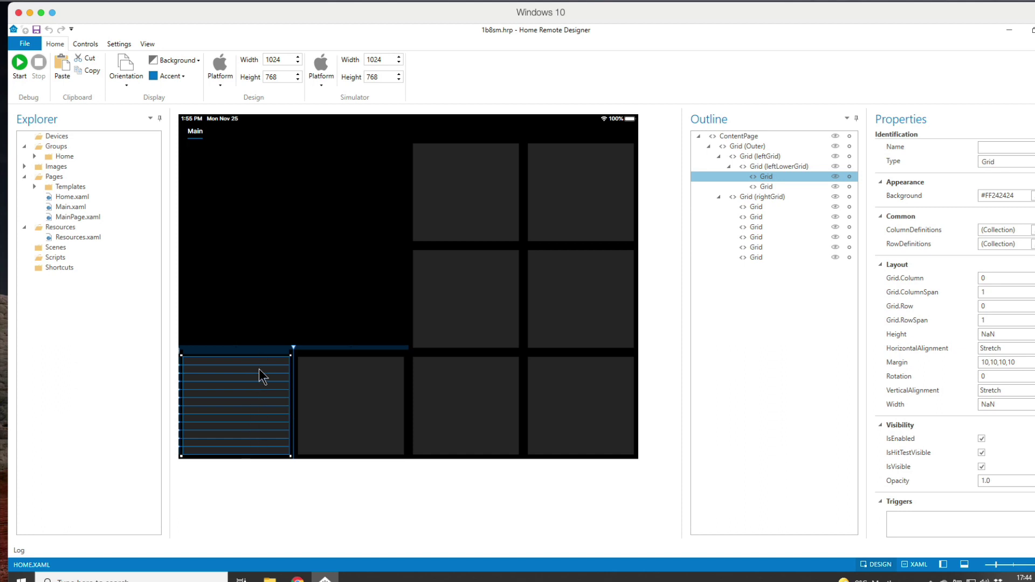
Step: Re-check the lower-left cells and the rightGrid's six tiles, then show the Controls palette
click(375, 383)
click(474, 392)
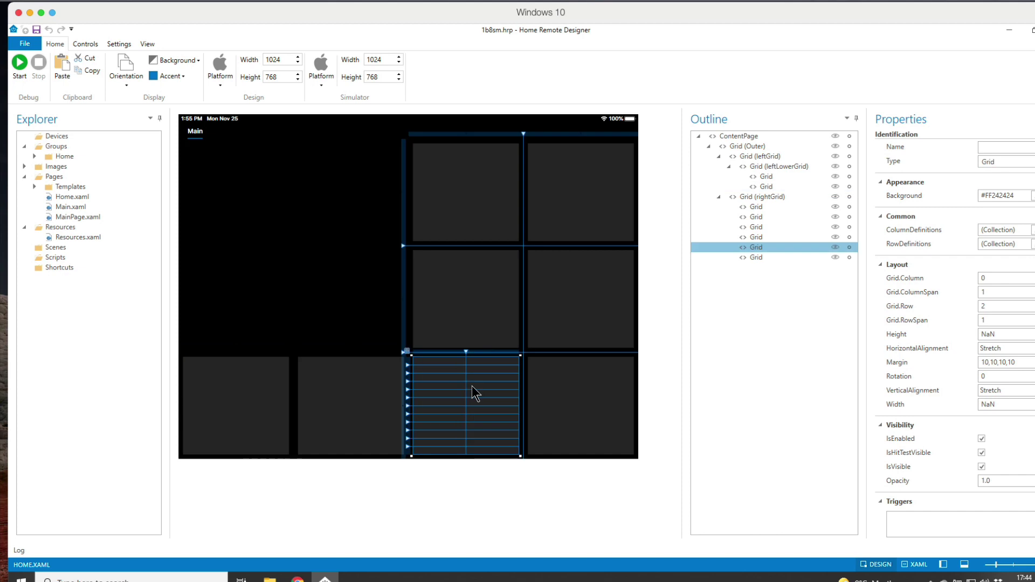
click(468, 300)
click(468, 201)
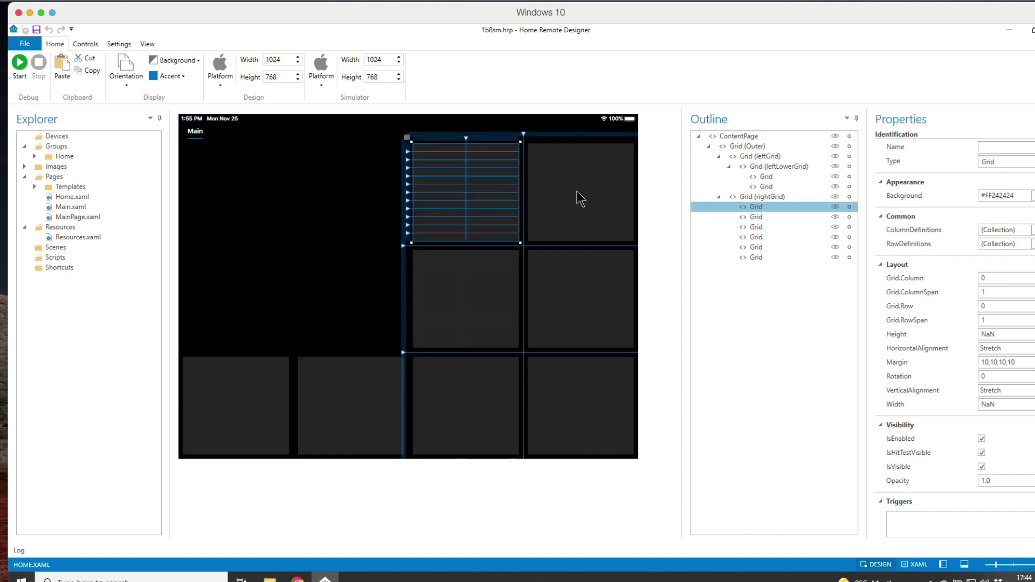
click(577, 191)
click(587, 281)
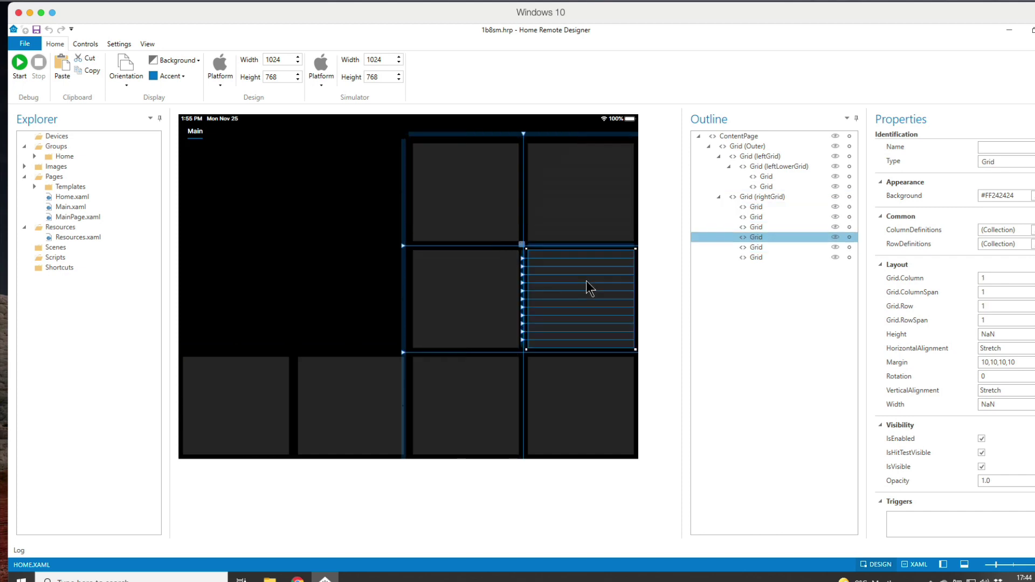
click(491, 397)
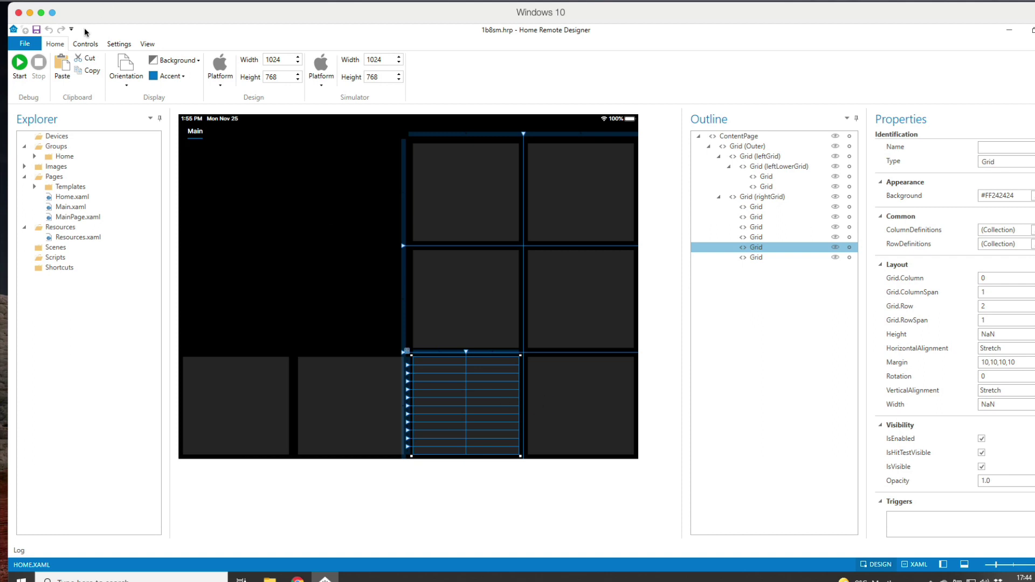
click(84, 46)
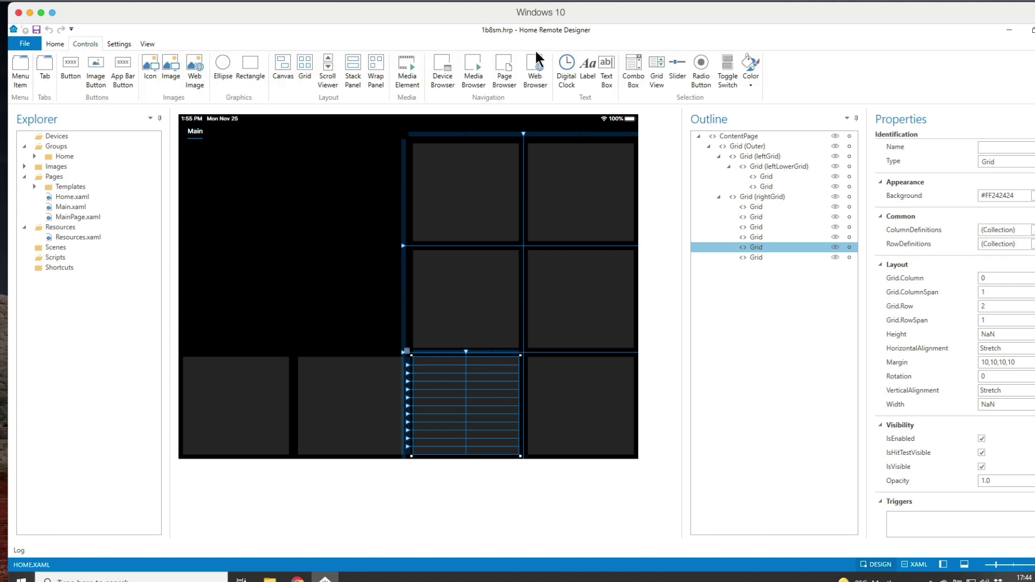
Step: Draw a new Button in the rightGrid's bottom-left cell and select it
click(70, 70)
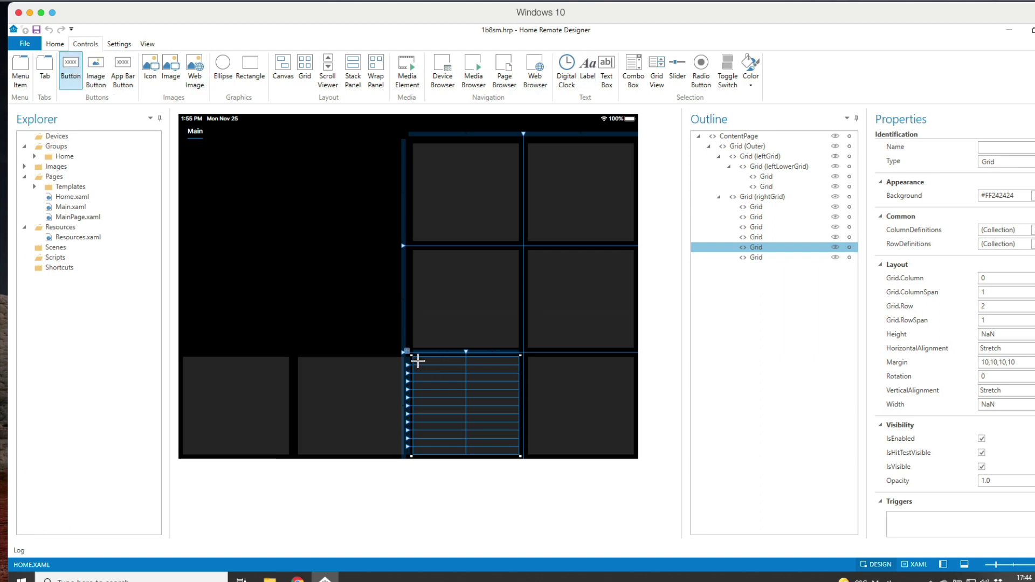
mouse_move(418, 362)
mouse_down()
mouse_move(425, 388)
mouse_move(463, 388)
mouse_up()
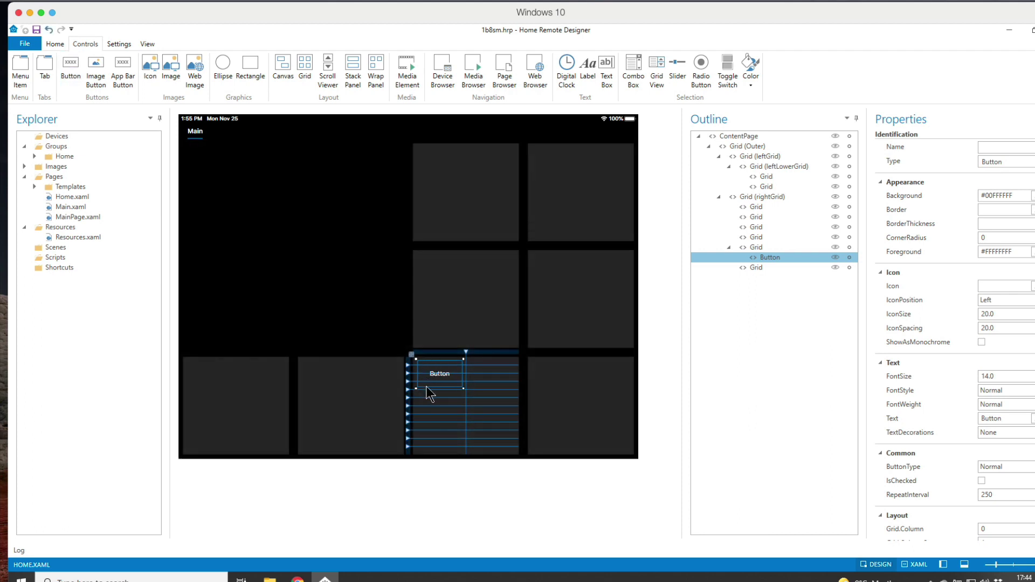
click(453, 413)
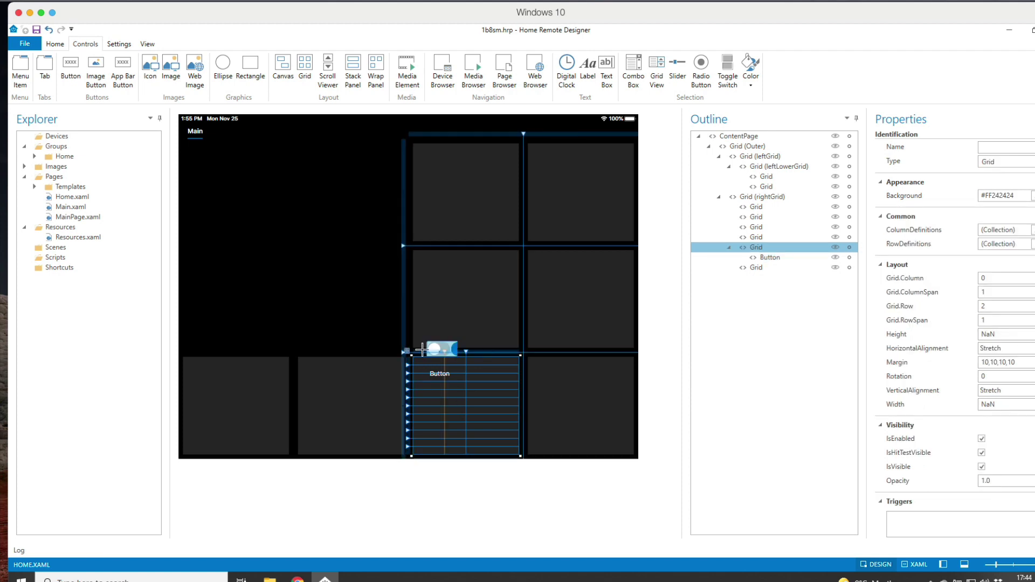
click(437, 379)
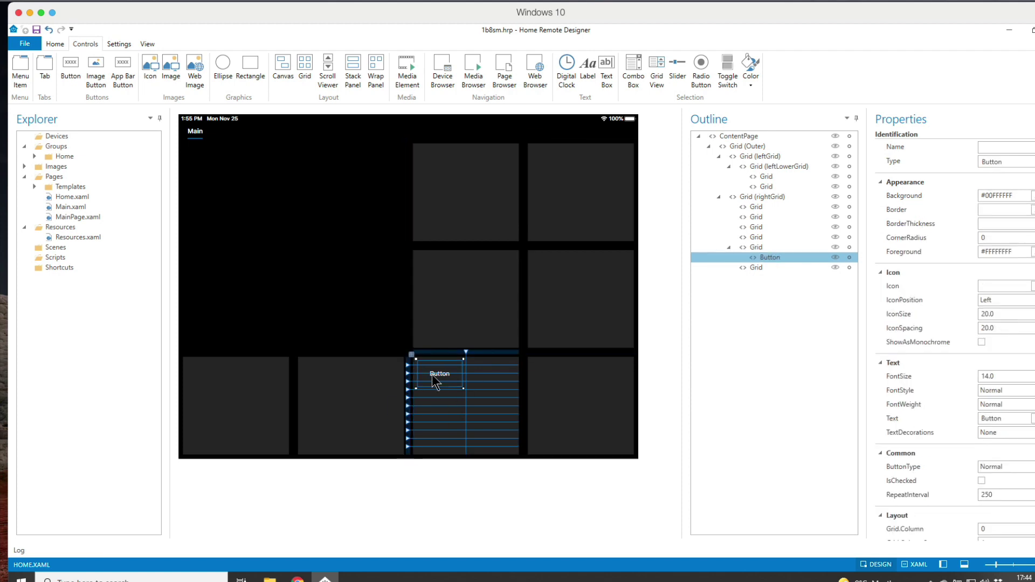
Step: Set the button's Background to yellow (#FFFFFF00) and confirm
click(1032, 195)
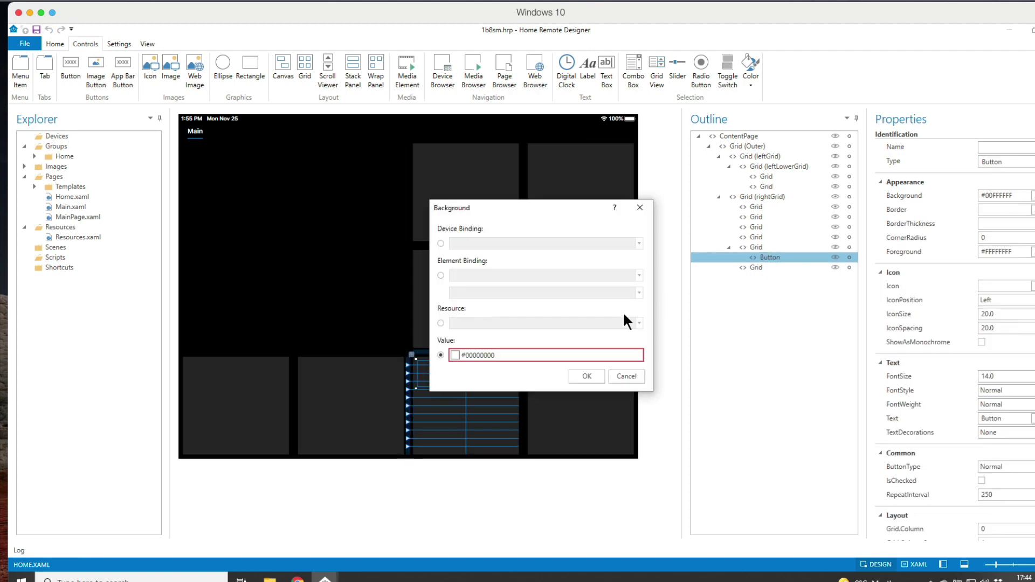
click(460, 357)
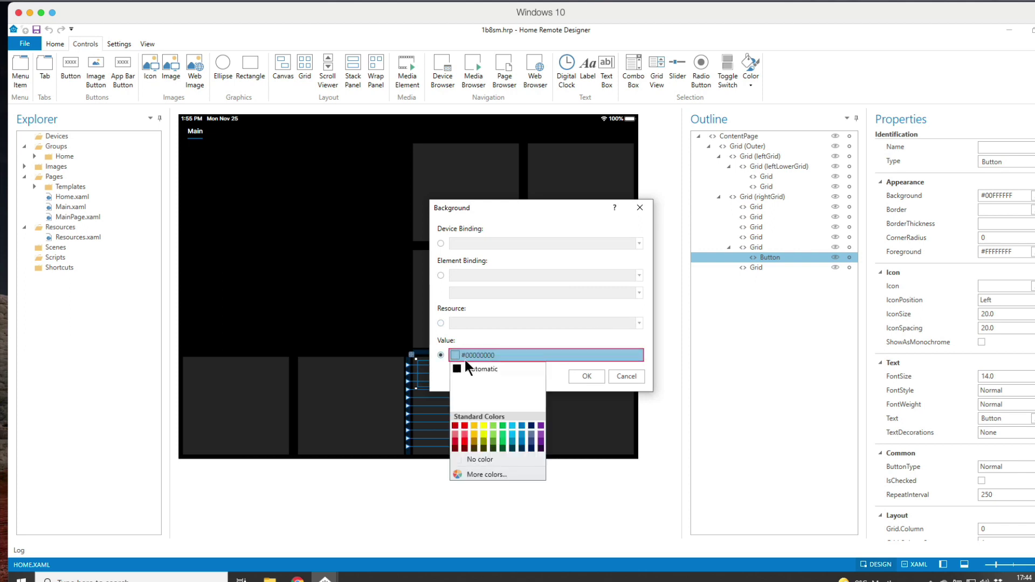
click(484, 426)
click(585, 377)
click(585, 377)
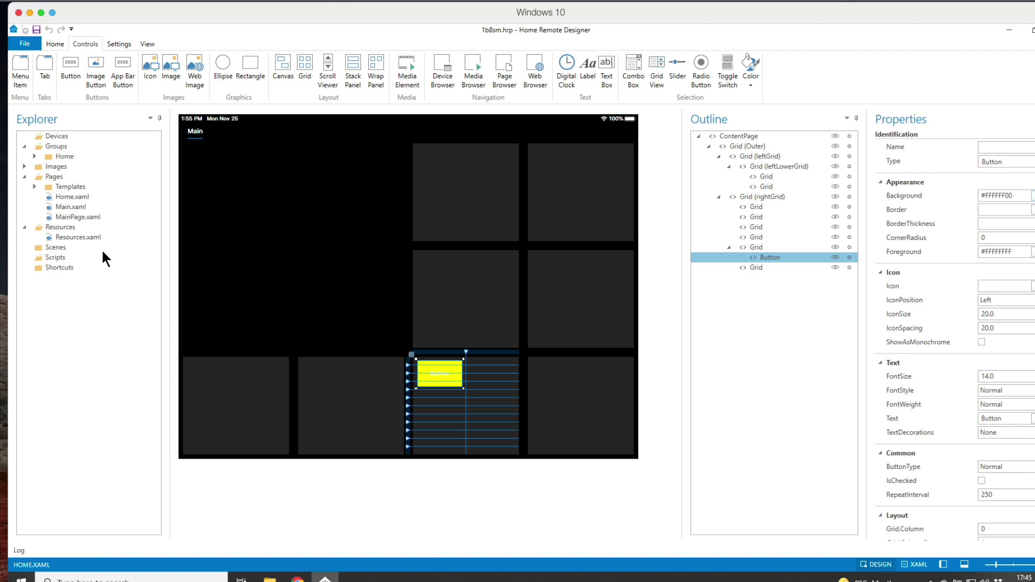
right_click(54, 137)
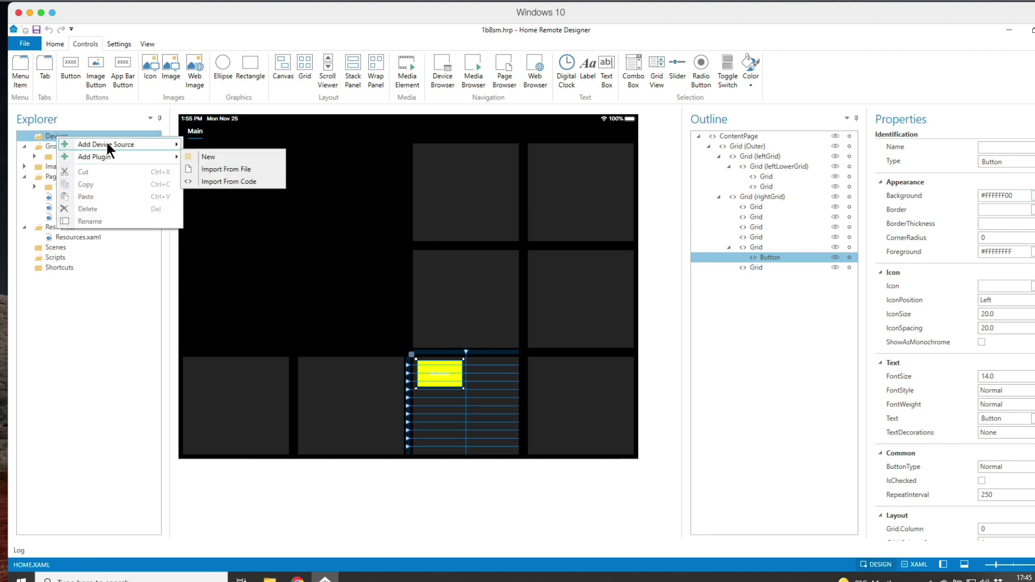
mouse_move(107, 143)
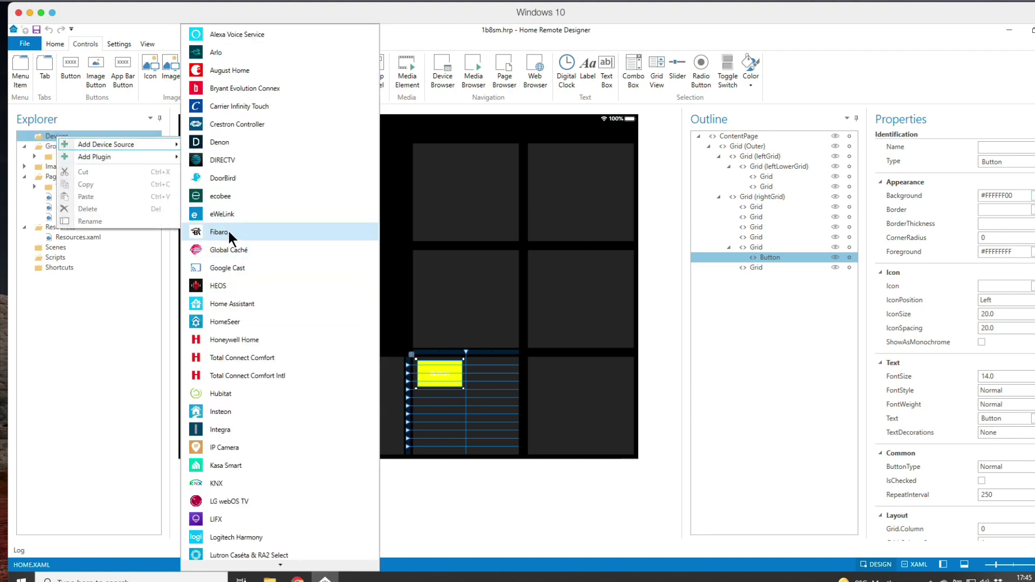
click(117, 267)
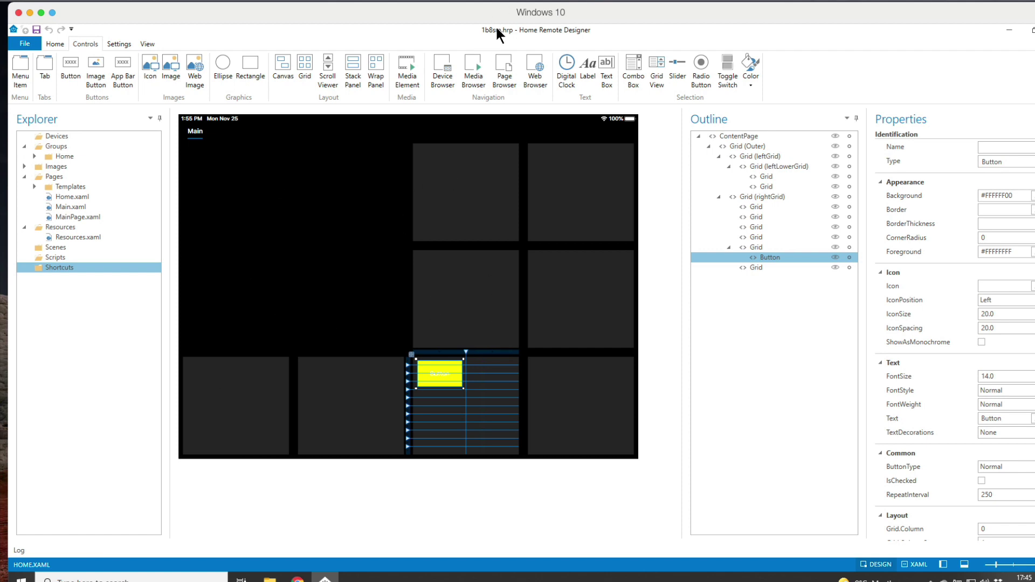
Step: Close the current 1b8sm.hrp project without saving changes
click(55, 44)
click(27, 44)
click(47, 228)
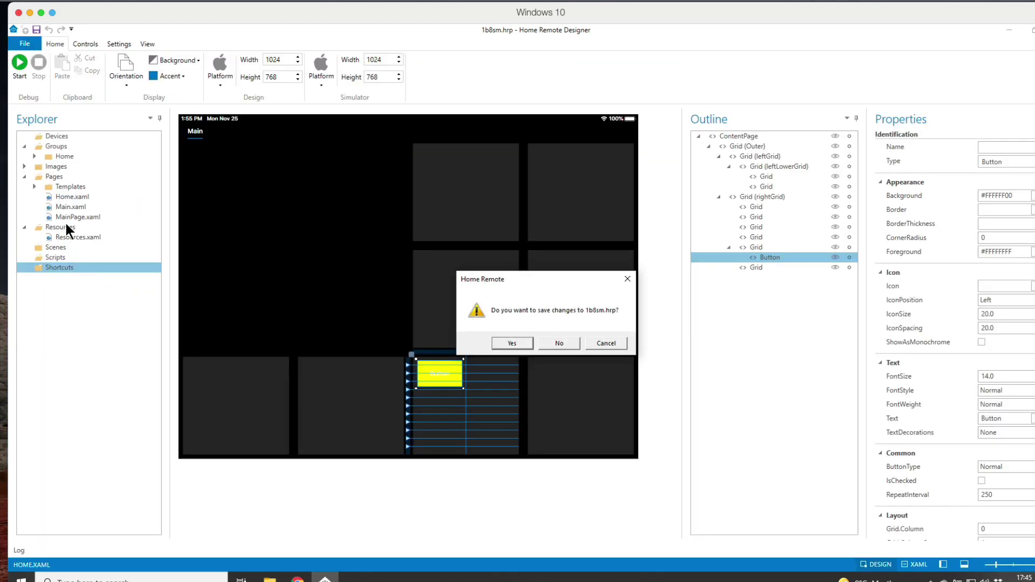
click(559, 344)
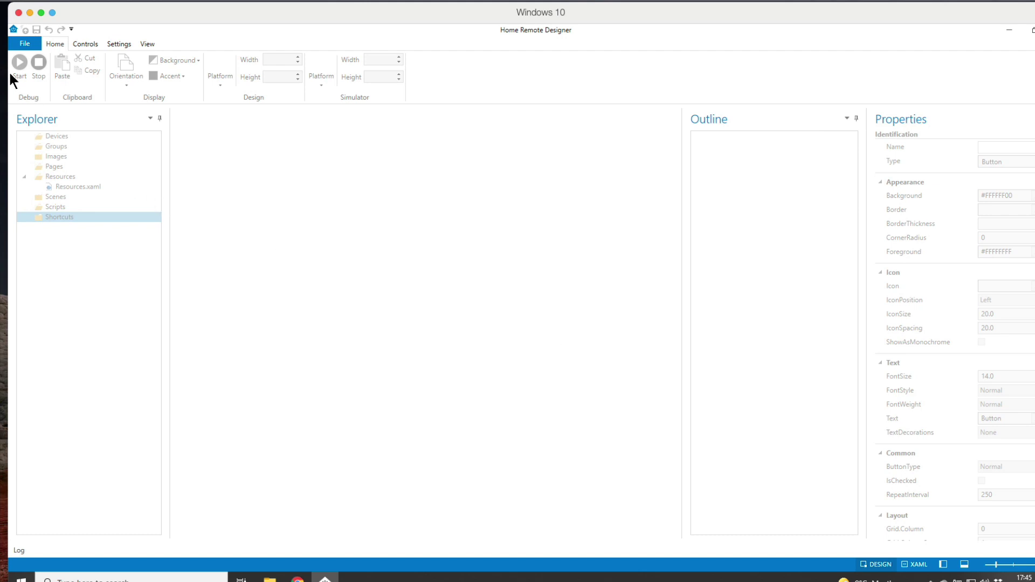
Step: Open the 2p2b8sm16sm.hrp template project with its tabbed Main page
click(28, 44)
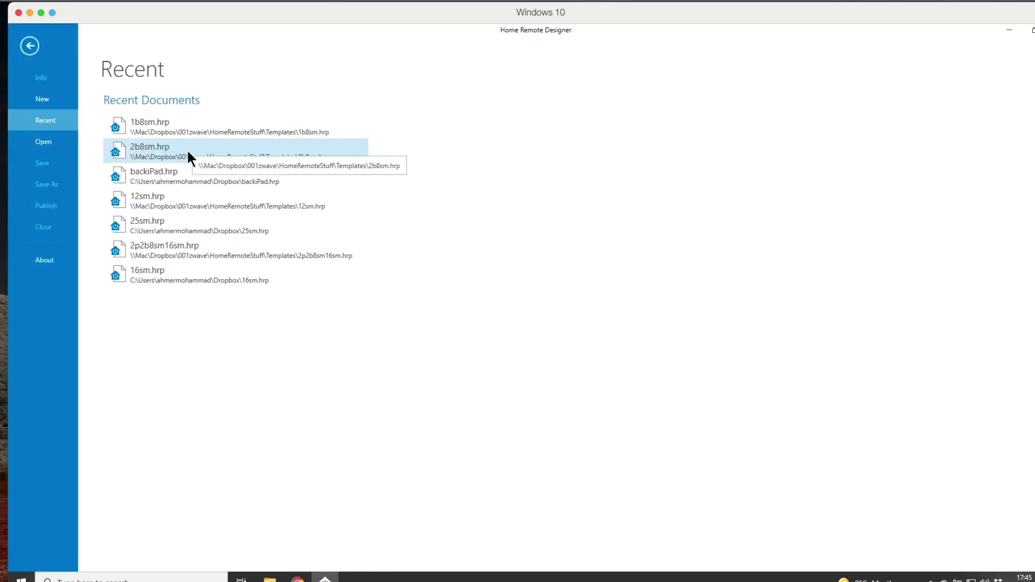
click(54, 142)
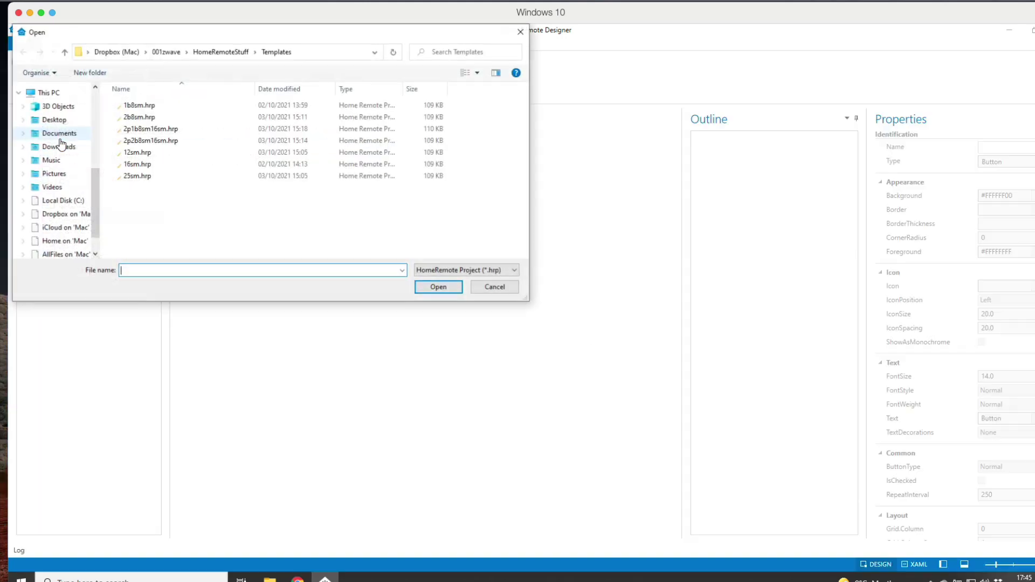
double_click(146, 139)
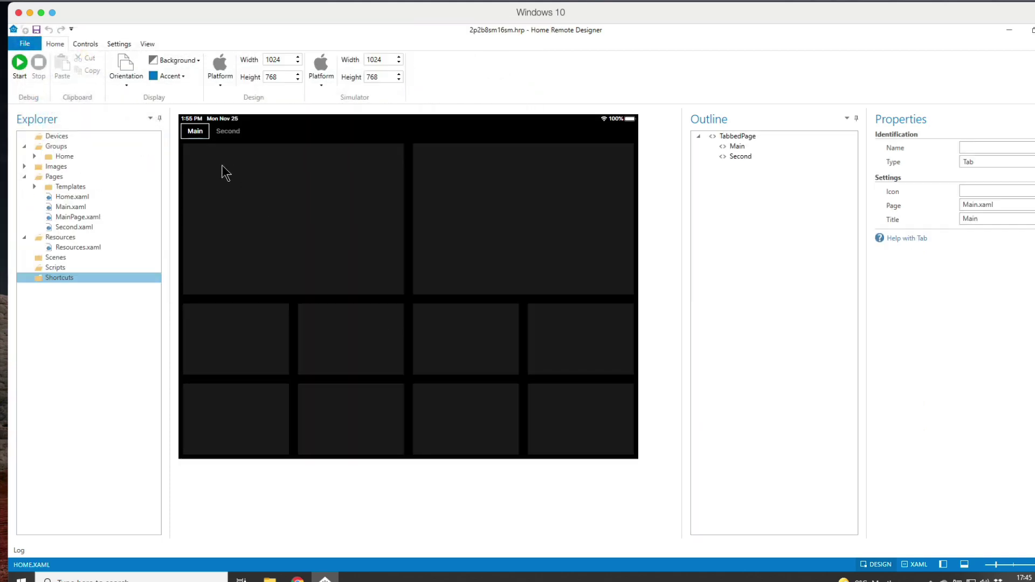
Step: Switch to the Second tab and select its top-right grid tile among the top-row tiles
click(229, 132)
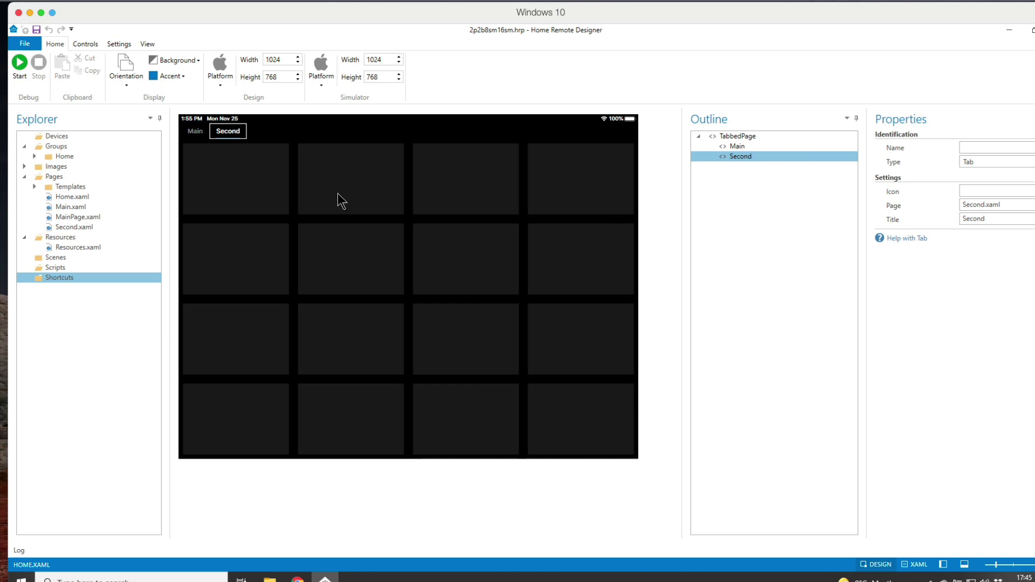
click(227, 156)
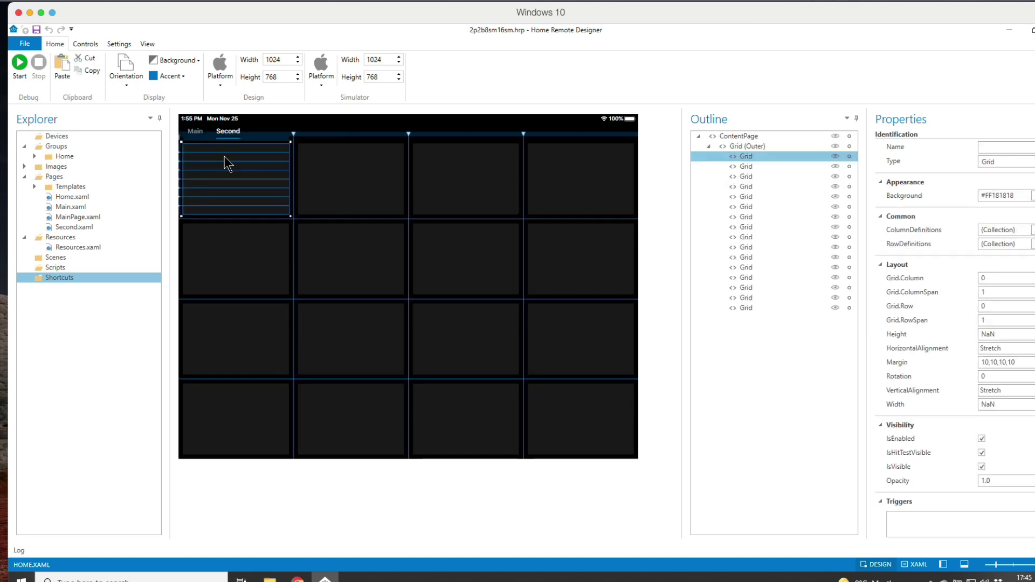
click(347, 173)
click(462, 179)
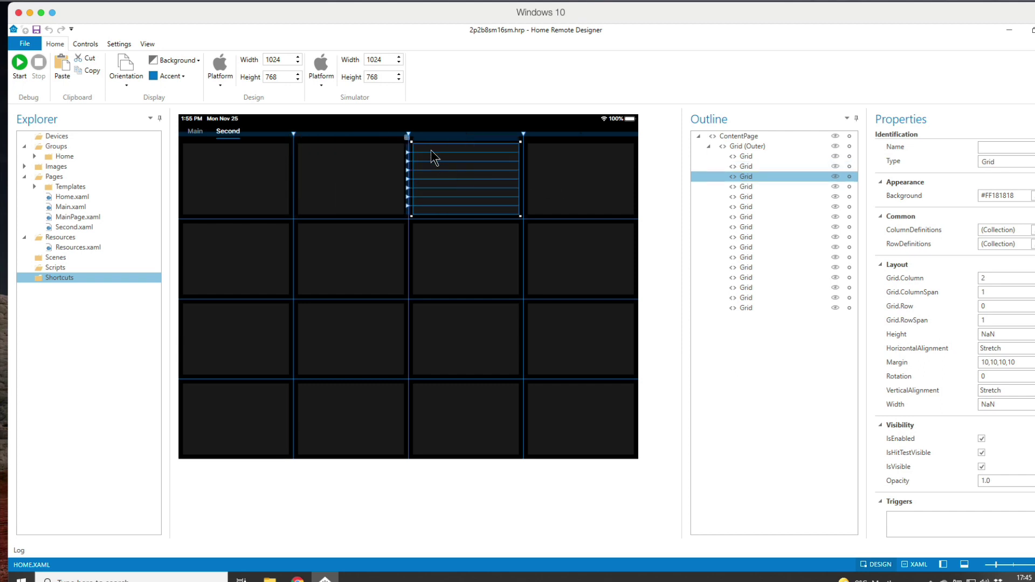
click(597, 181)
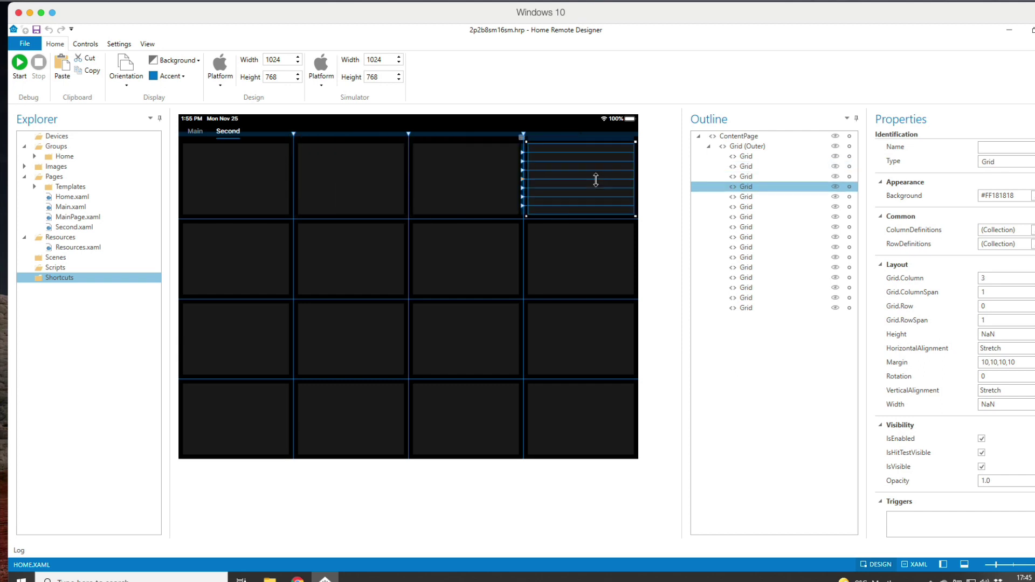
click(589, 248)
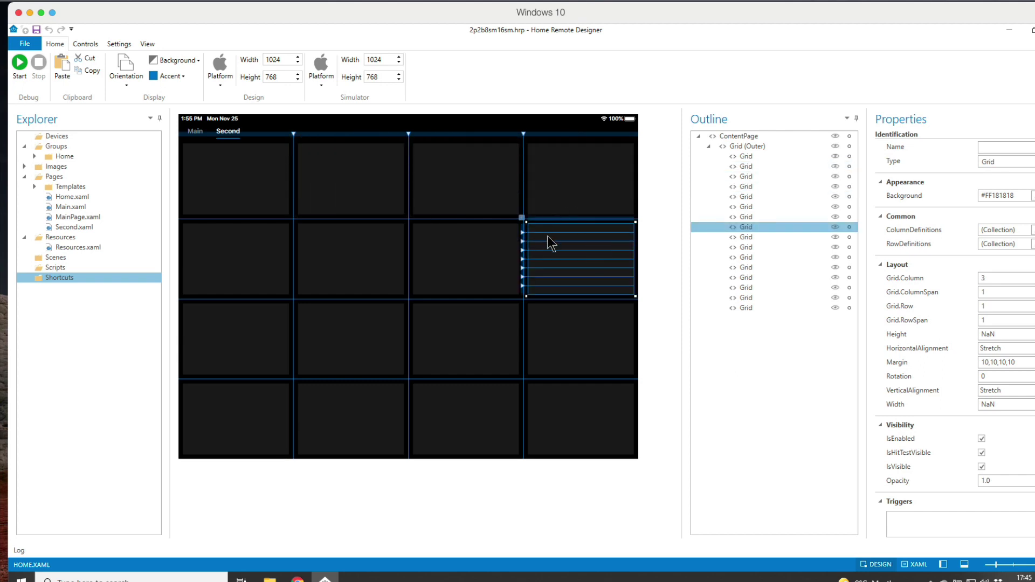
click(559, 207)
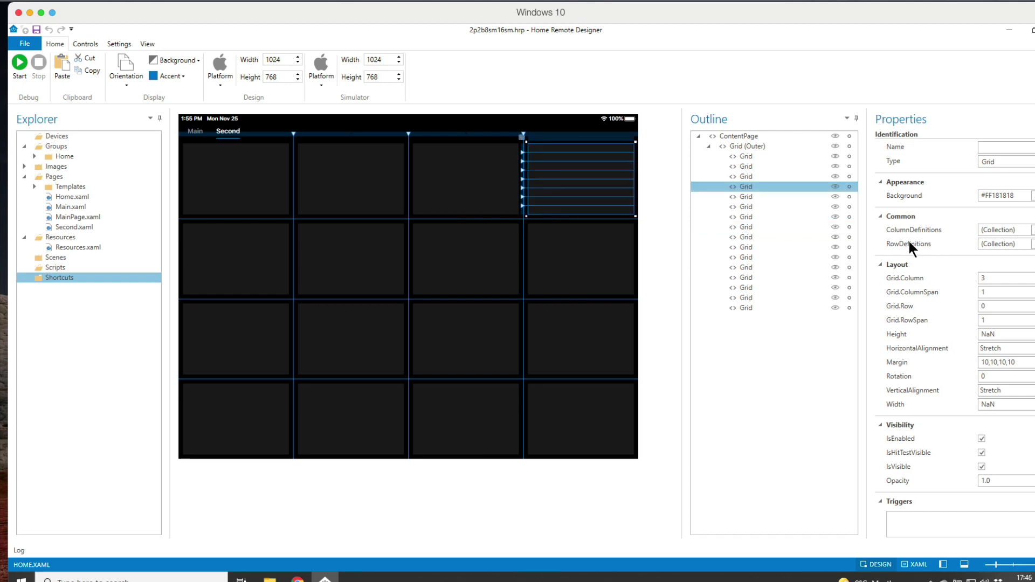
Step: Add extra row definitions to the top-right tile's grid in the Collection Editor
click(1032, 244)
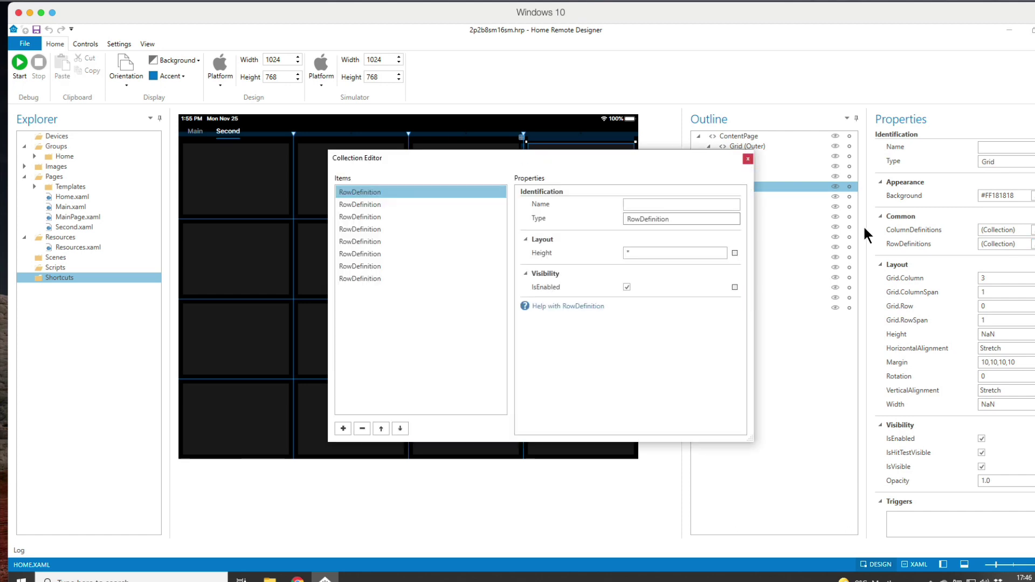
click(347, 426)
click(348, 426)
click(348, 426)
click(348, 426)
click(745, 158)
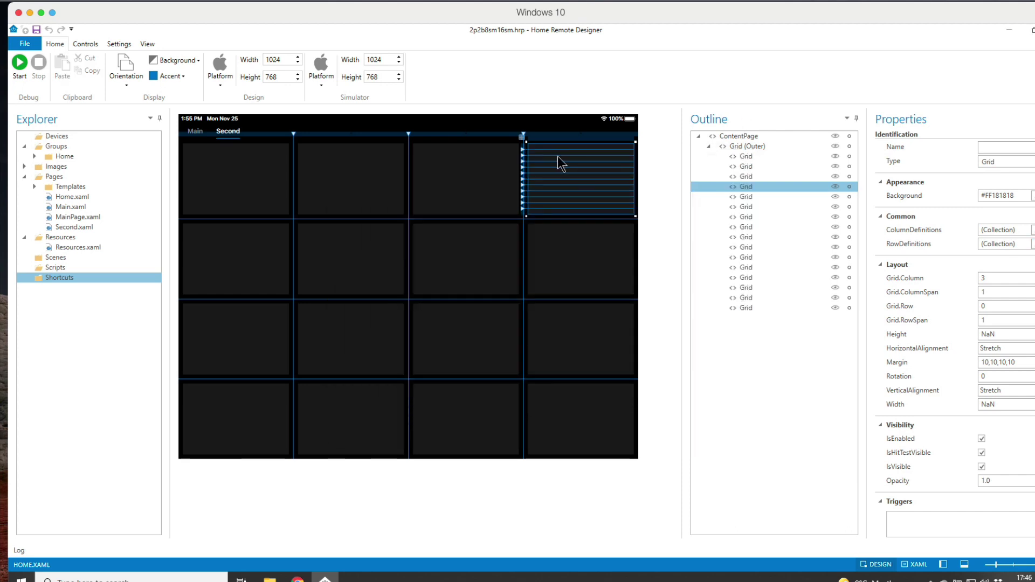
Step: Select the second-row tiles and insert a narrow new first column on the Second page
drag(564, 183, 591, 257)
drag(489, 174, 480, 243)
drag(365, 189, 356, 252)
click(195, 133)
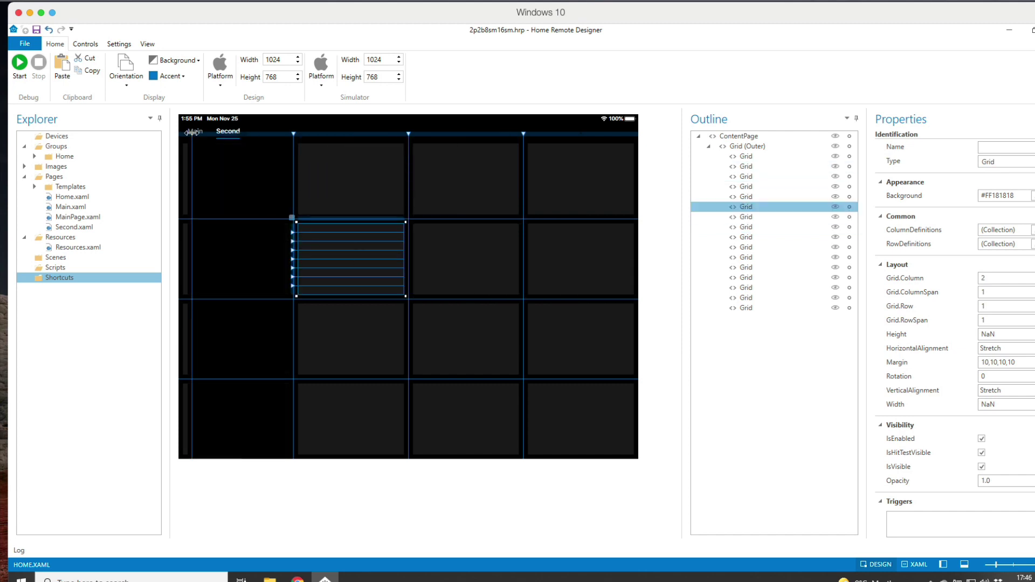
mouse_move(196, 132)
mouse_down()
mouse_move(183, 135)
mouse_move(197, 136)
mouse_up()
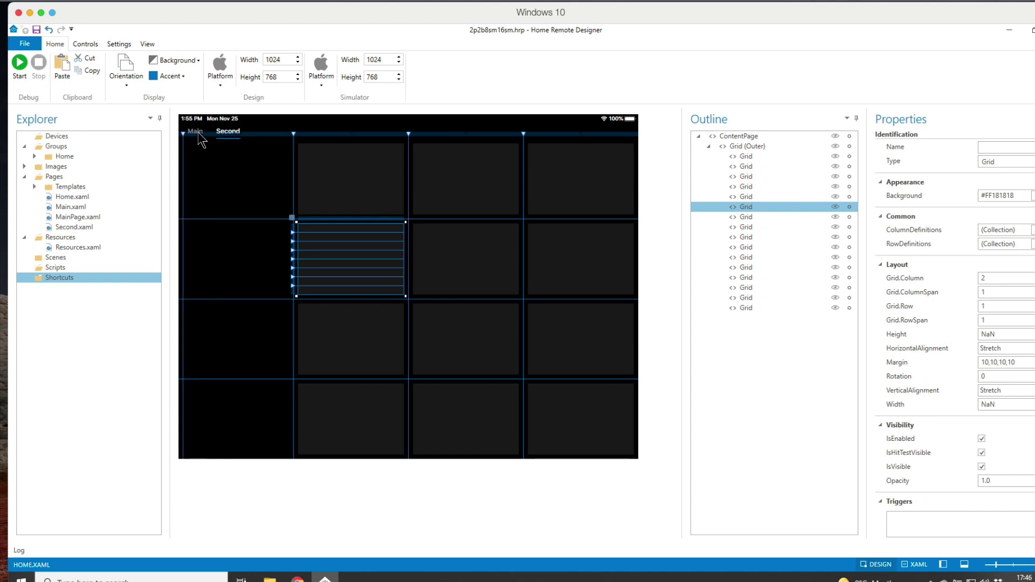
Step: On the Main tab, inspect the large and small tiles and add a narrow column at the left edge
click(195, 132)
click(299, 241)
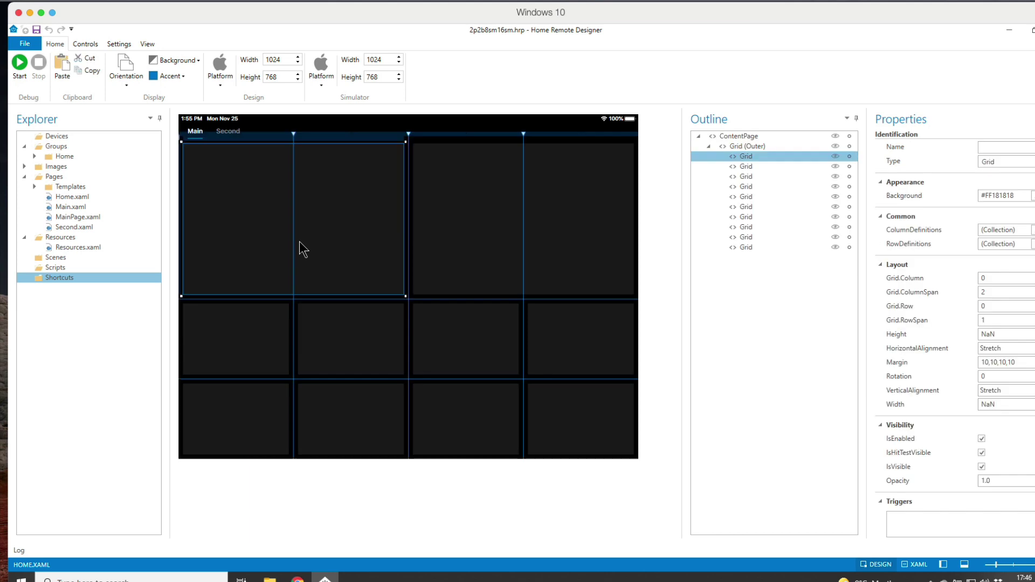
click(483, 232)
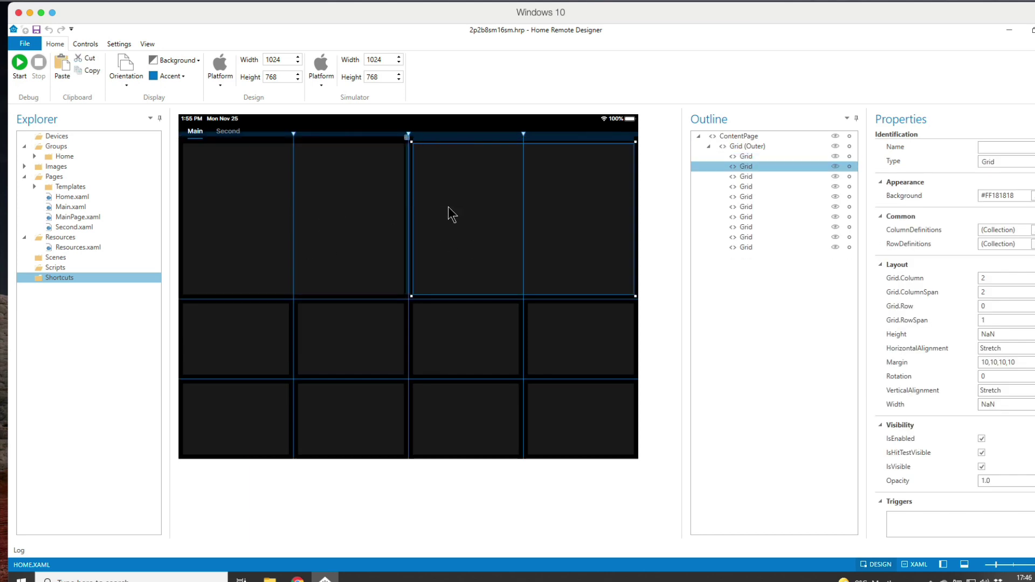
click(261, 343)
click(363, 345)
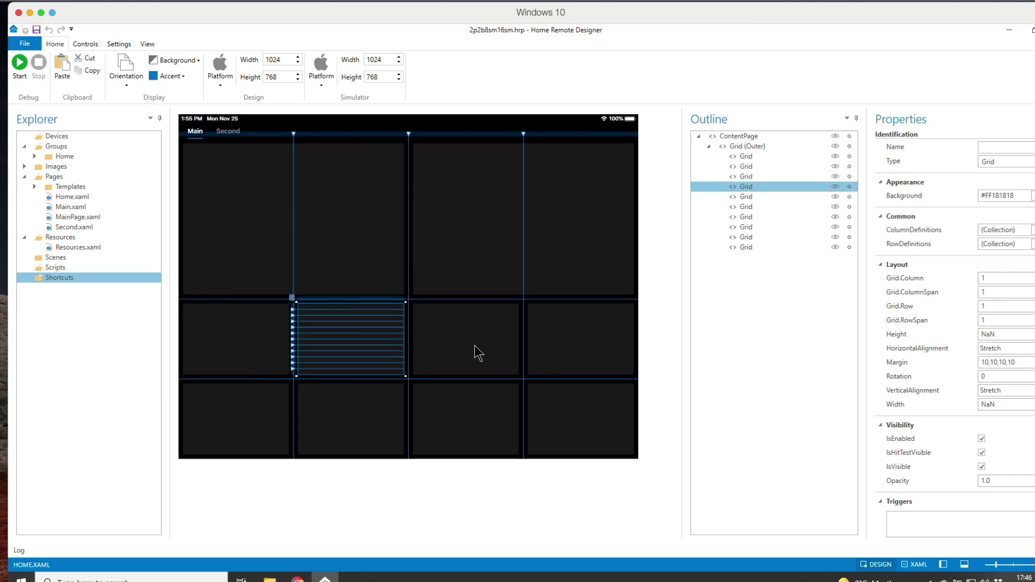
click(474, 352)
click(585, 353)
click(538, 426)
click(476, 429)
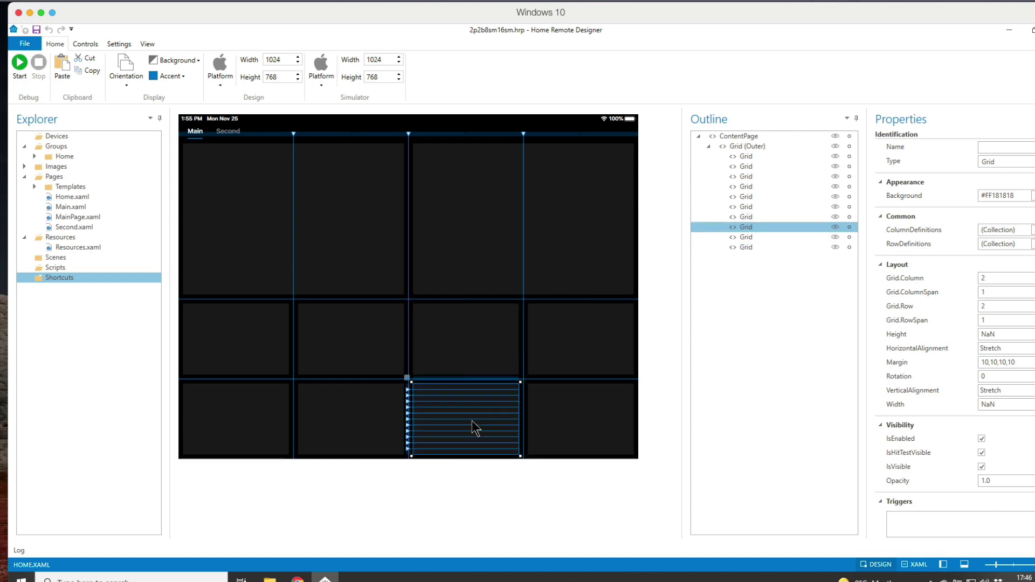
click(229, 132)
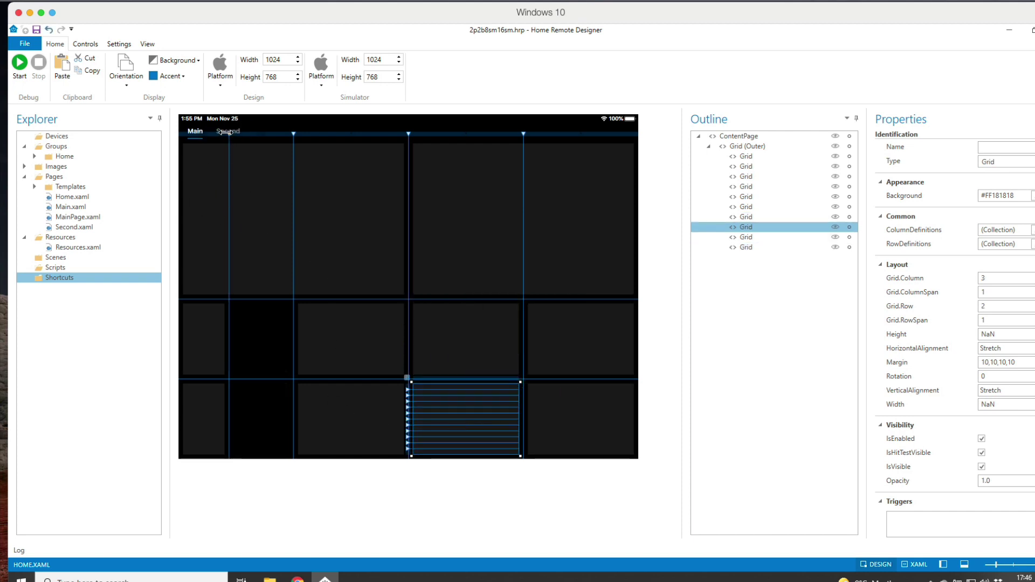
click(240, 182)
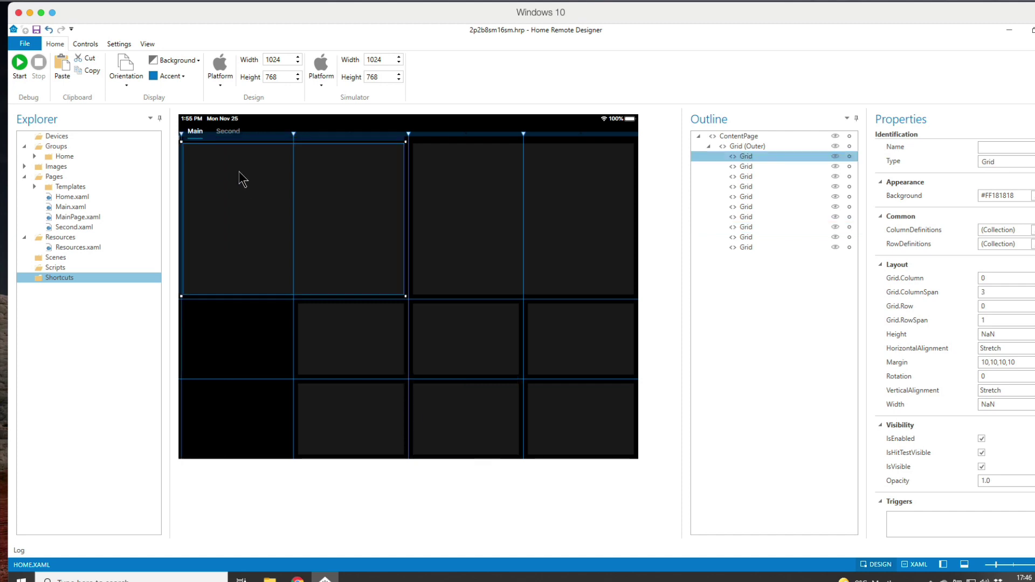
click(227, 133)
Step: Close the 2p2b8sm16sm.hrp project, discarding the unsaved column changes
click(244, 134)
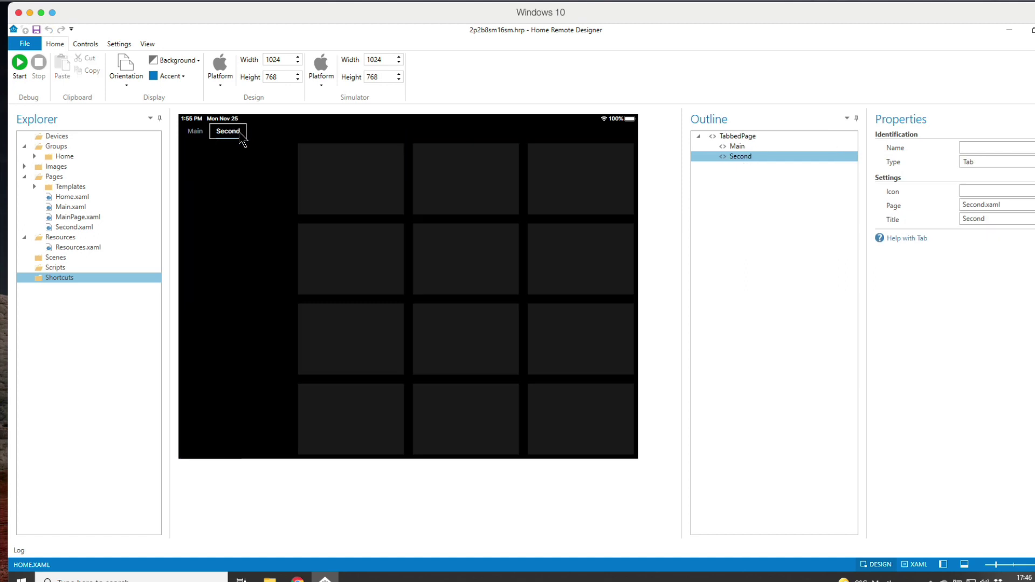
click(195, 133)
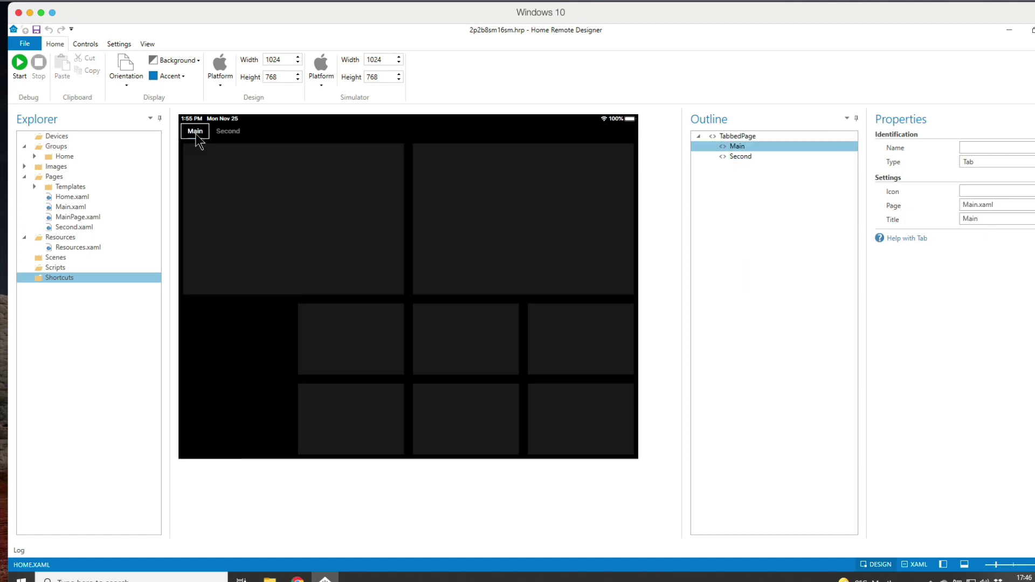
click(30, 45)
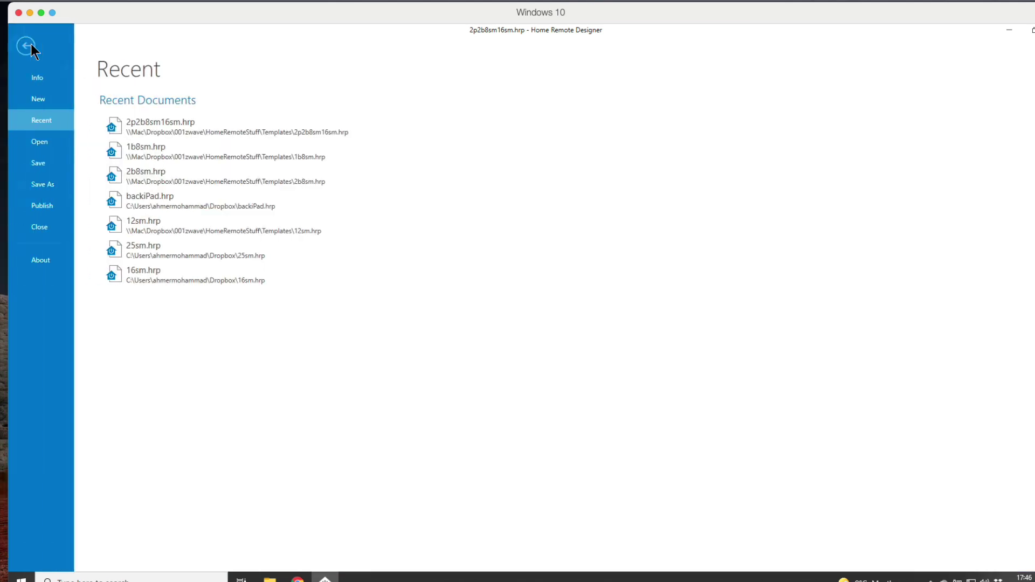
click(45, 227)
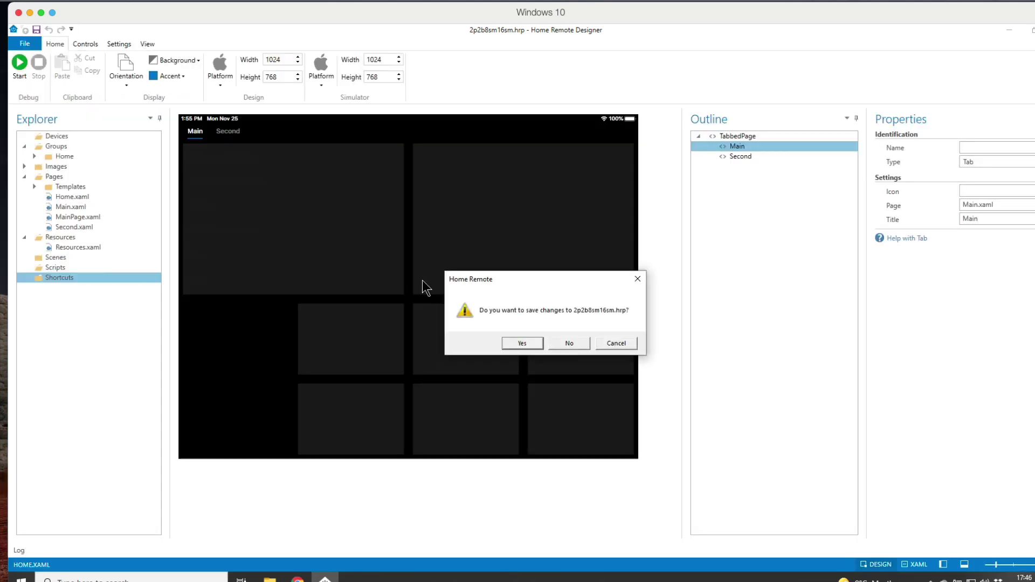
click(568, 343)
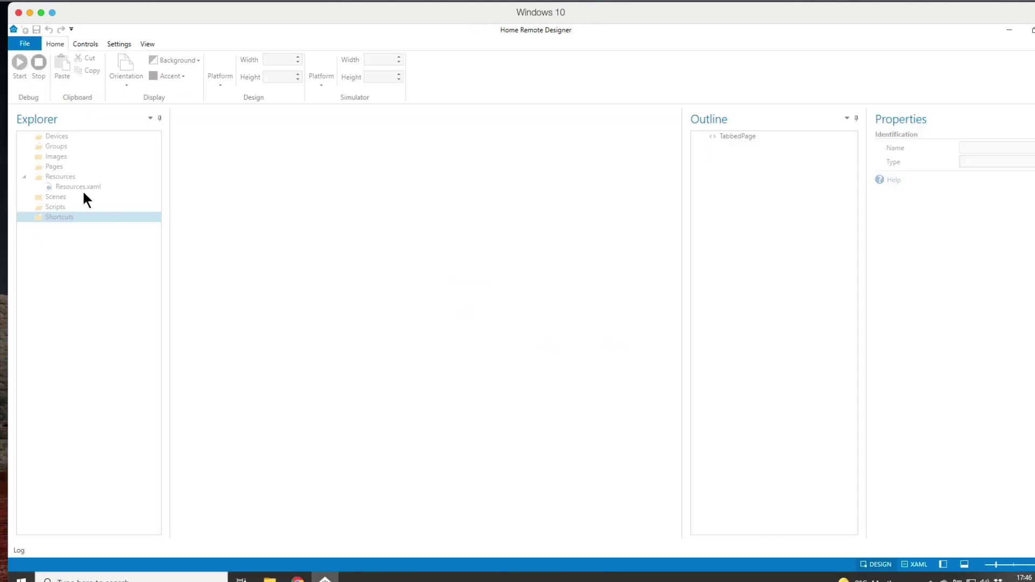
Step: Reopen 2p2b8sm16sm.hrp from recent documents and select a couple of Main page tiles
click(37, 47)
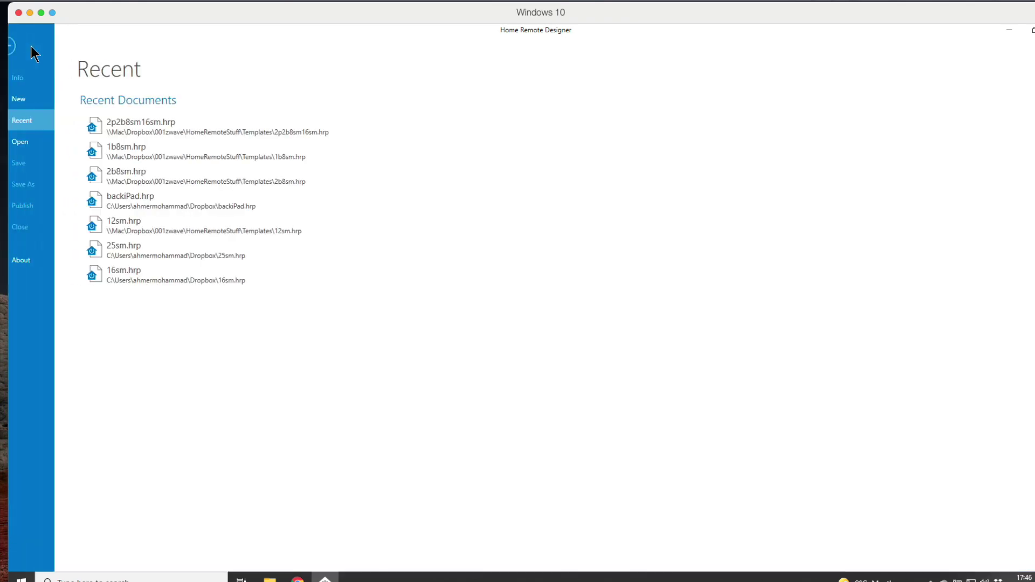
click(165, 132)
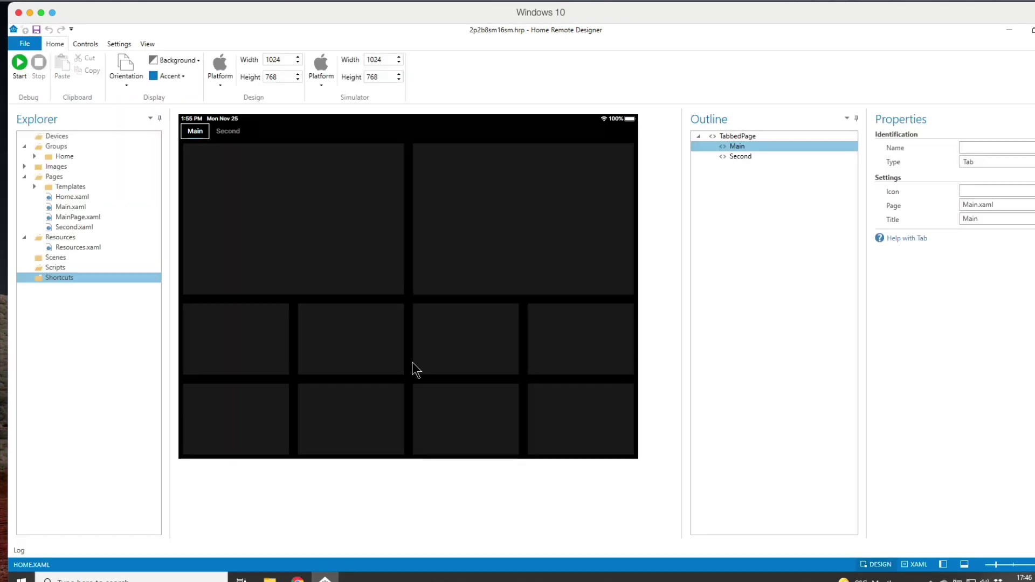
click(334, 219)
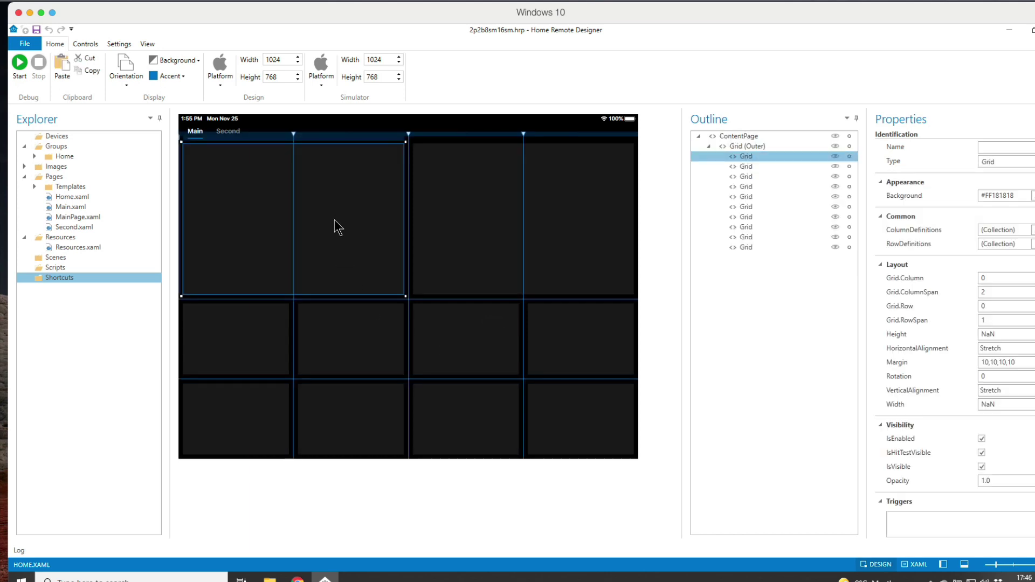
click(456, 358)
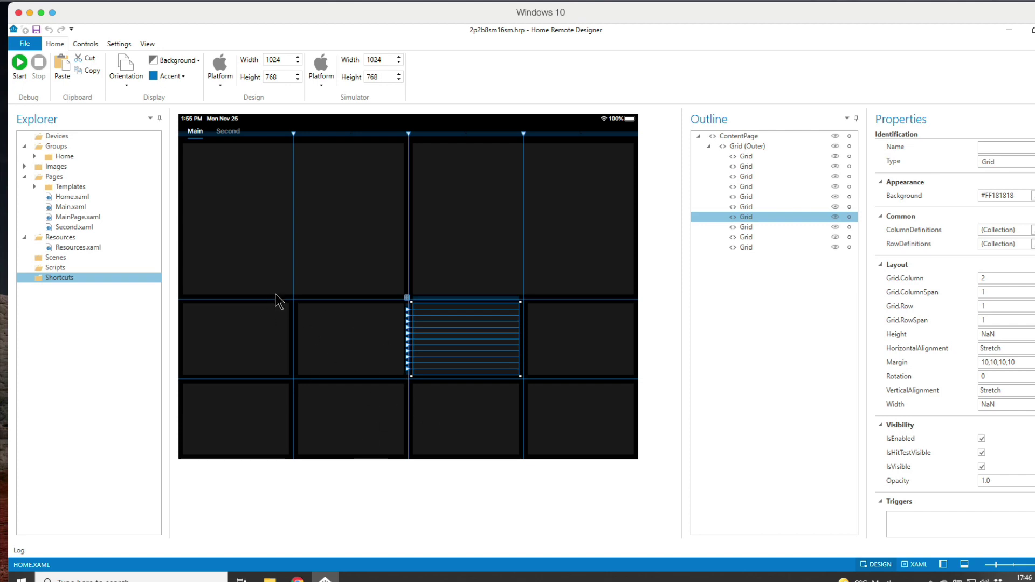
Step: Open Main.xaml from the Pages list on the design canvas
click(67, 208)
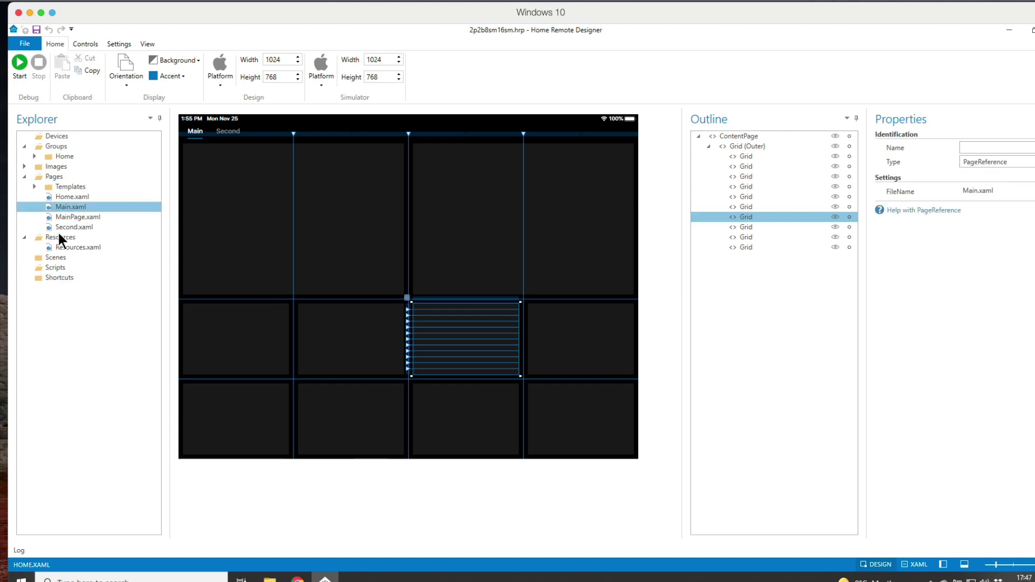
double_click(60, 225)
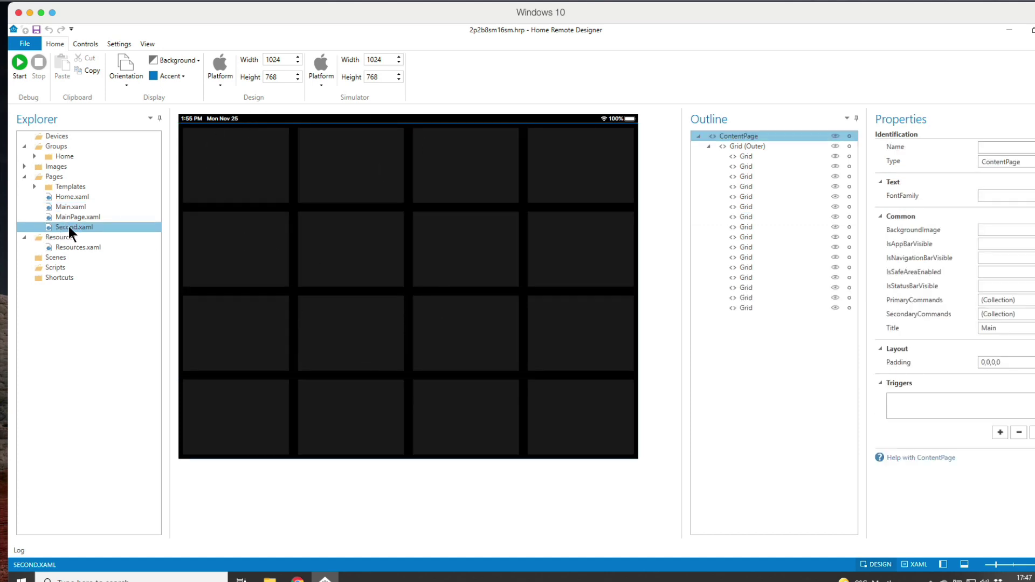
double_click(66, 206)
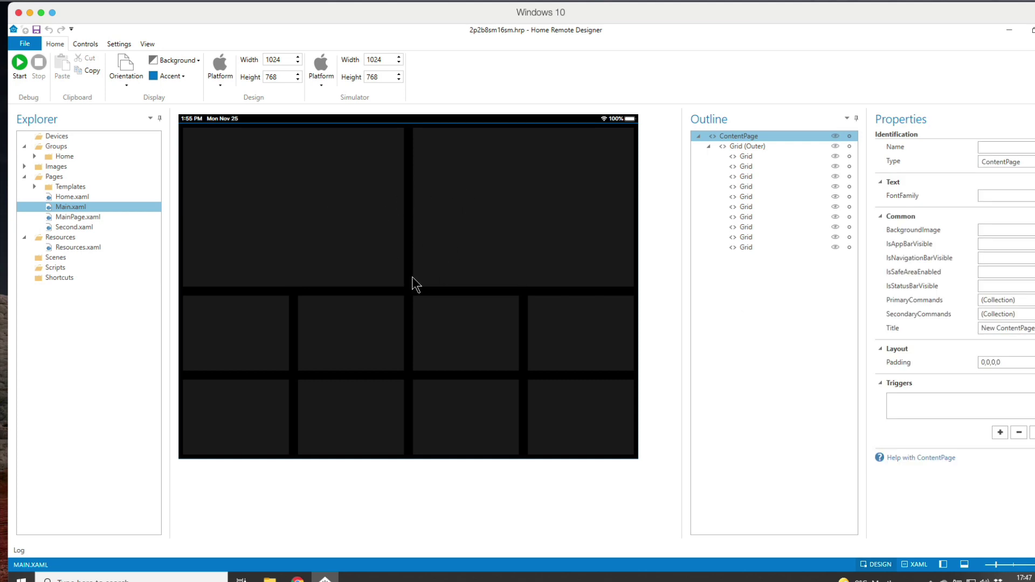
Step: Open the 12sm.hrp project, discarding unsaved changes to the current one
click(23, 45)
click(54, 142)
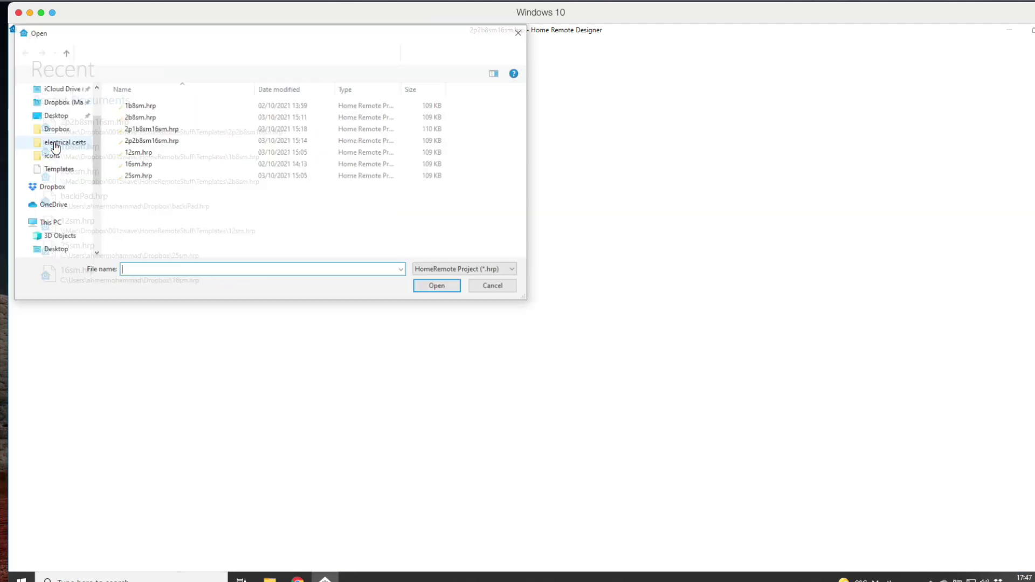
click(141, 152)
double_click(147, 154)
click(567, 343)
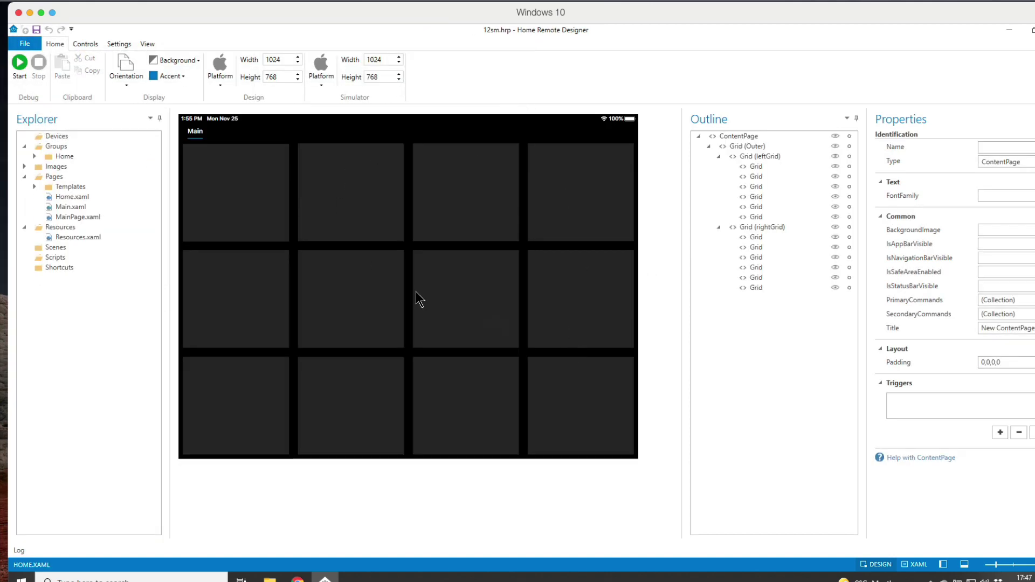
click(362, 201)
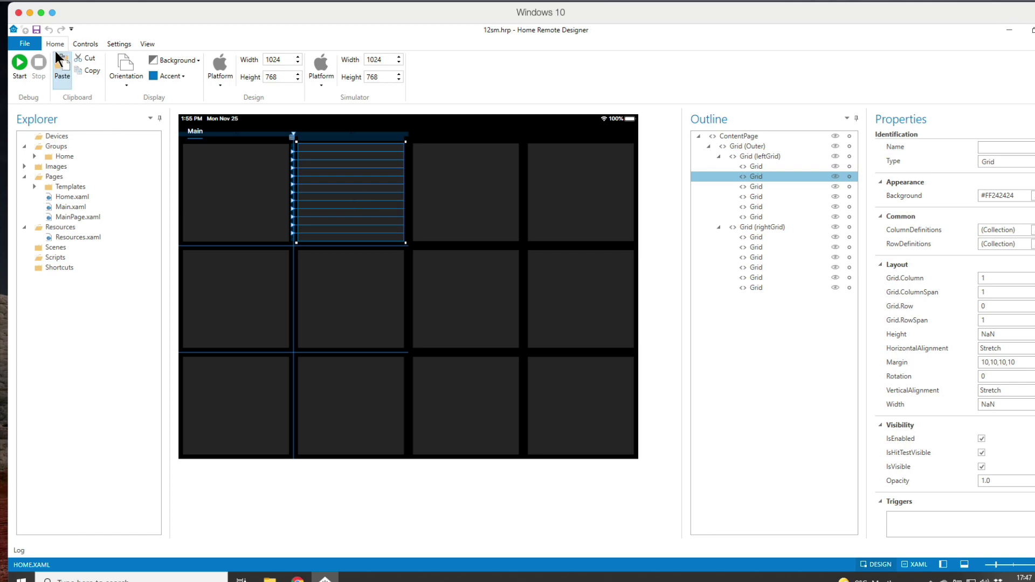
Step: Open 25sm.hrp without saving 12sm.hrp, then select tiles down column 3
click(25, 44)
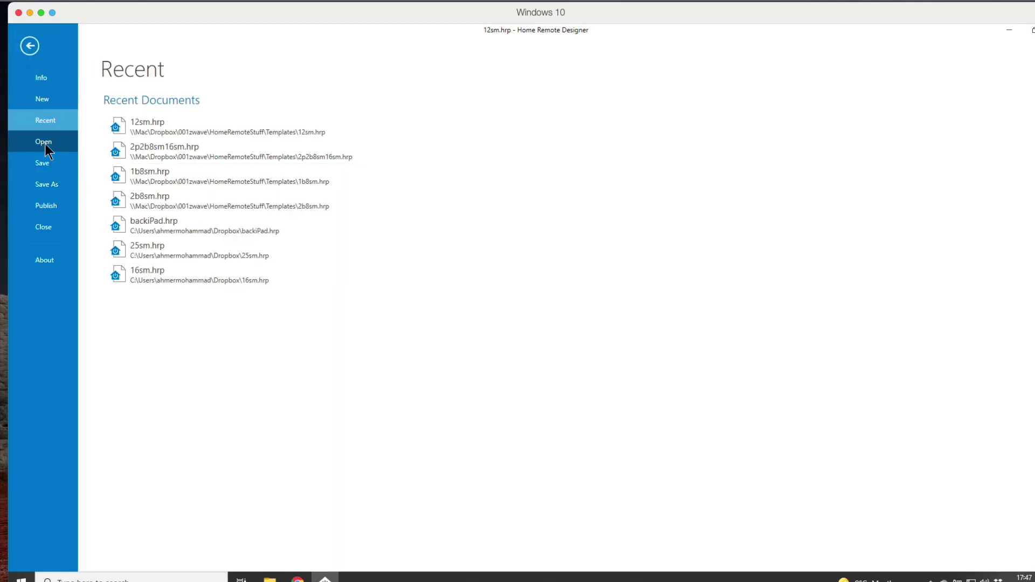
click(44, 143)
double_click(131, 176)
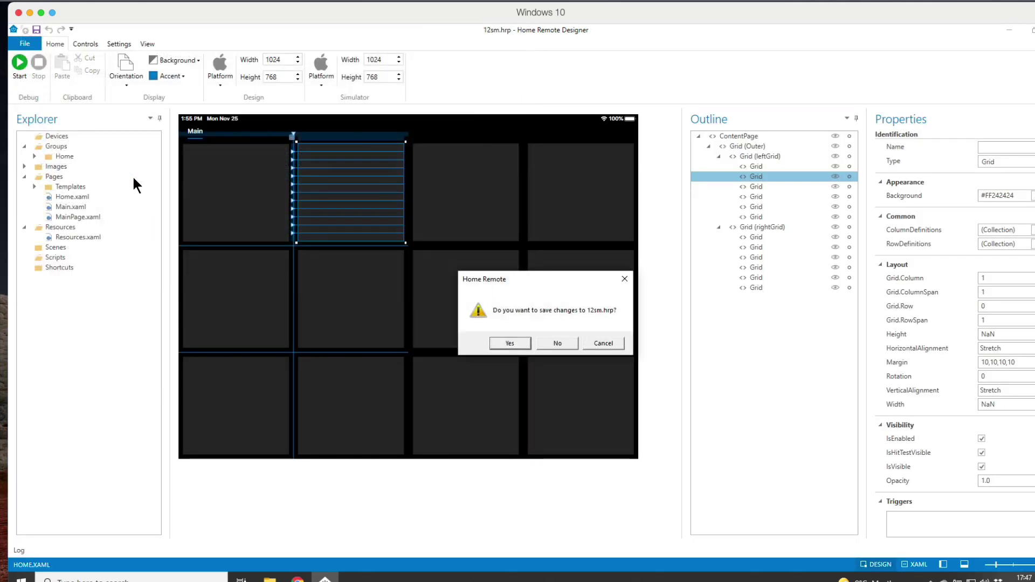
click(555, 344)
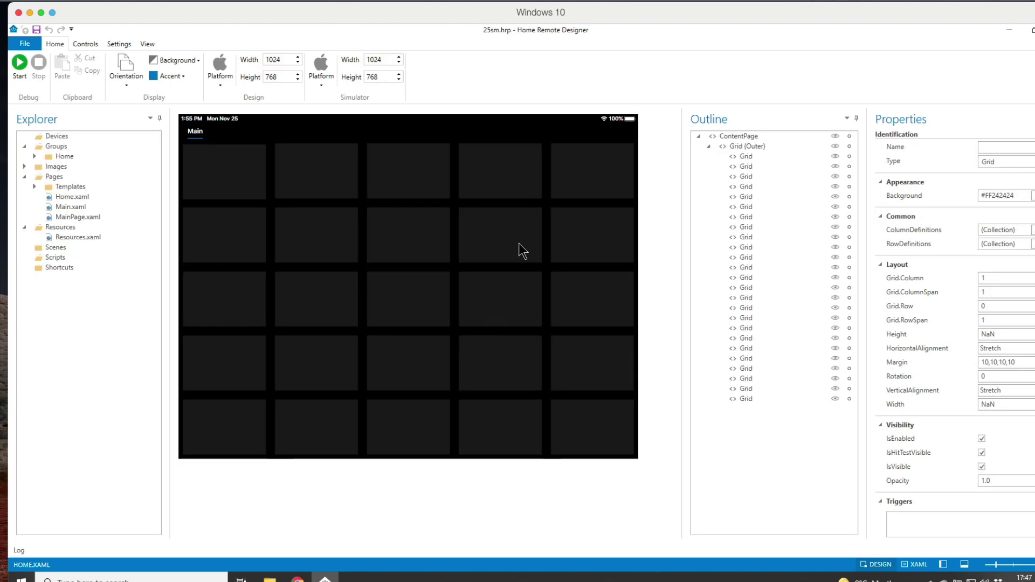
click(520, 251)
click(516, 304)
click(488, 369)
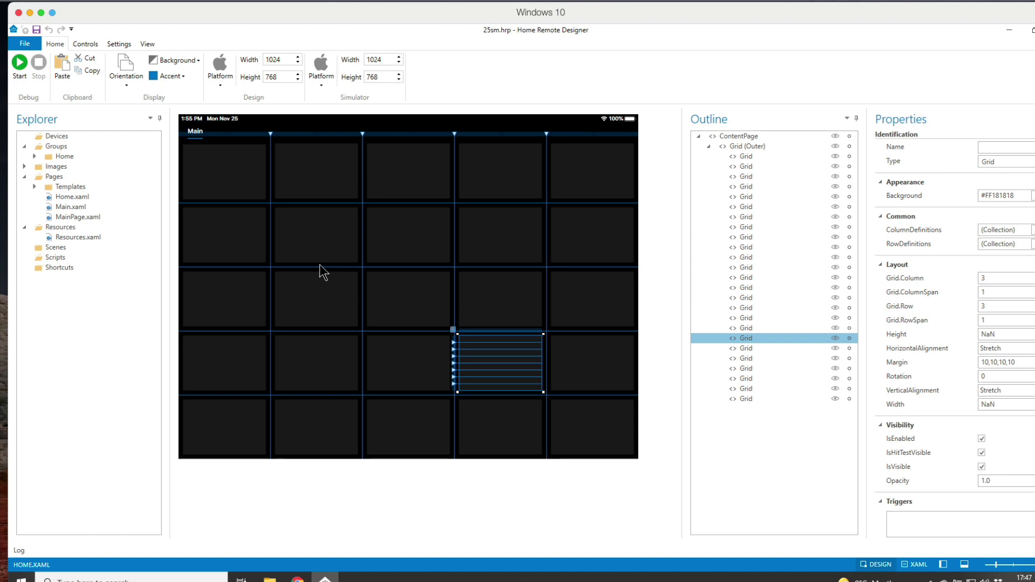
click(234, 190)
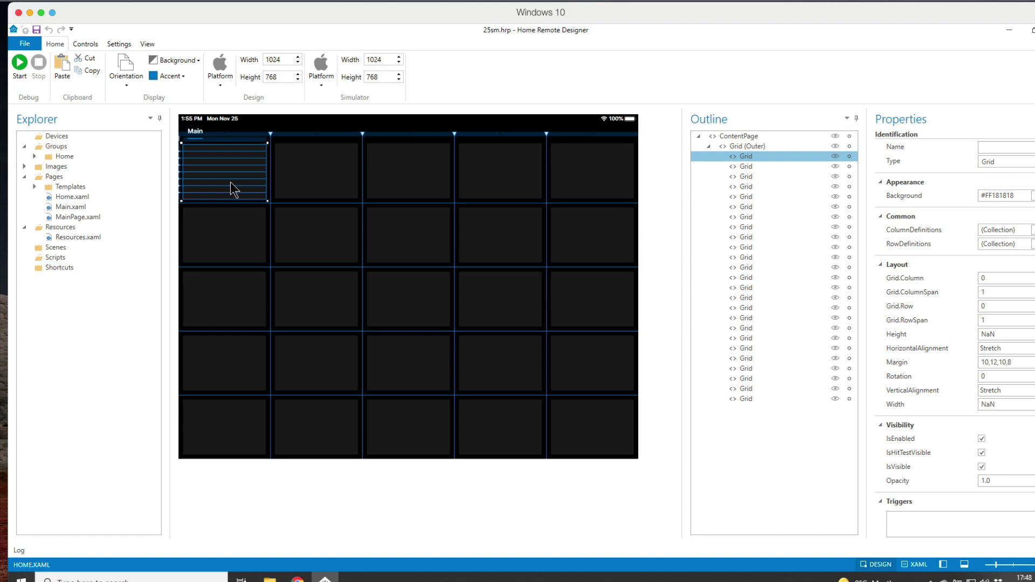
click(317, 236)
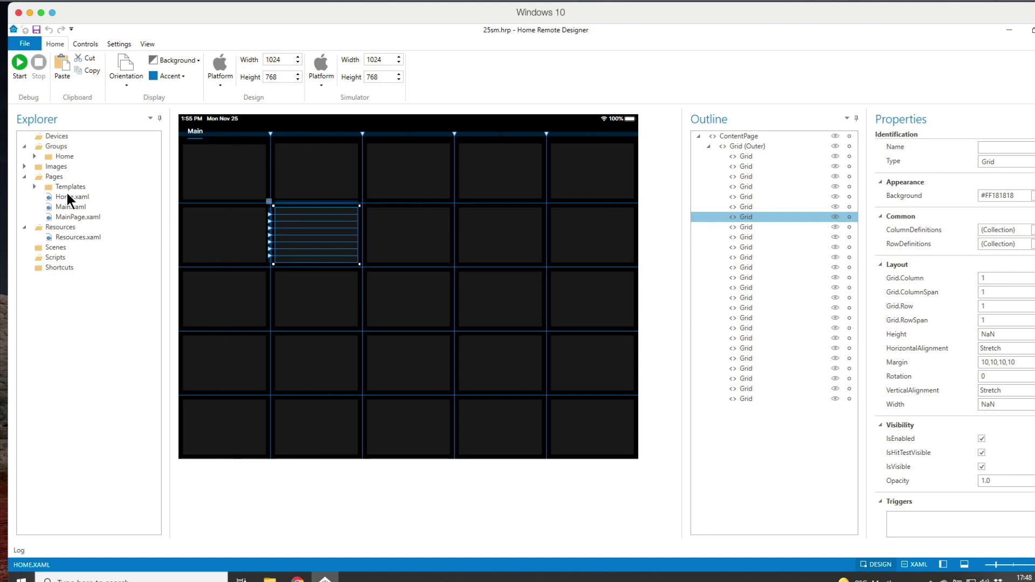
Step: Add a new page under the Pages folder named page2.xaml
click(58, 179)
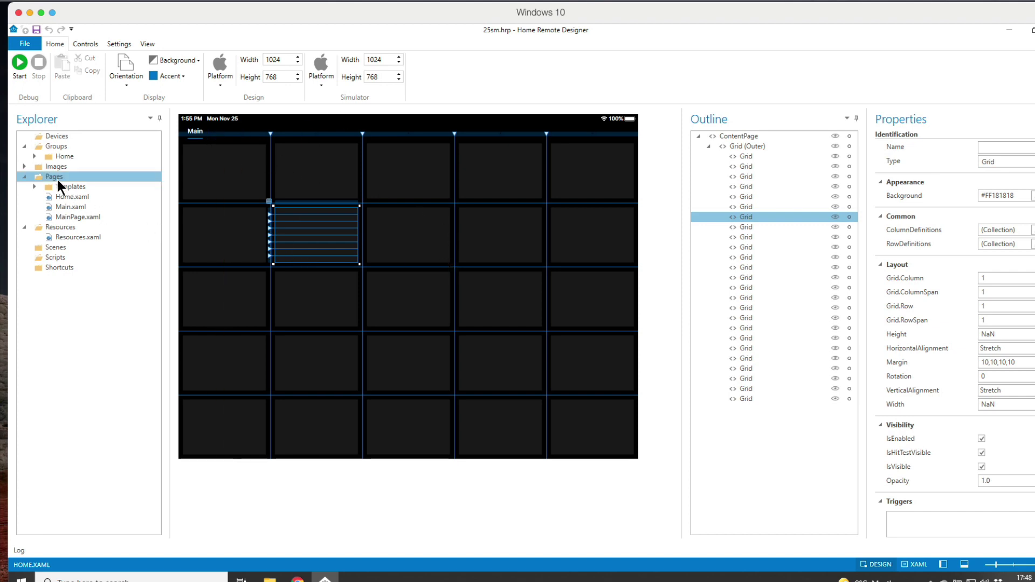
right_click(54, 177)
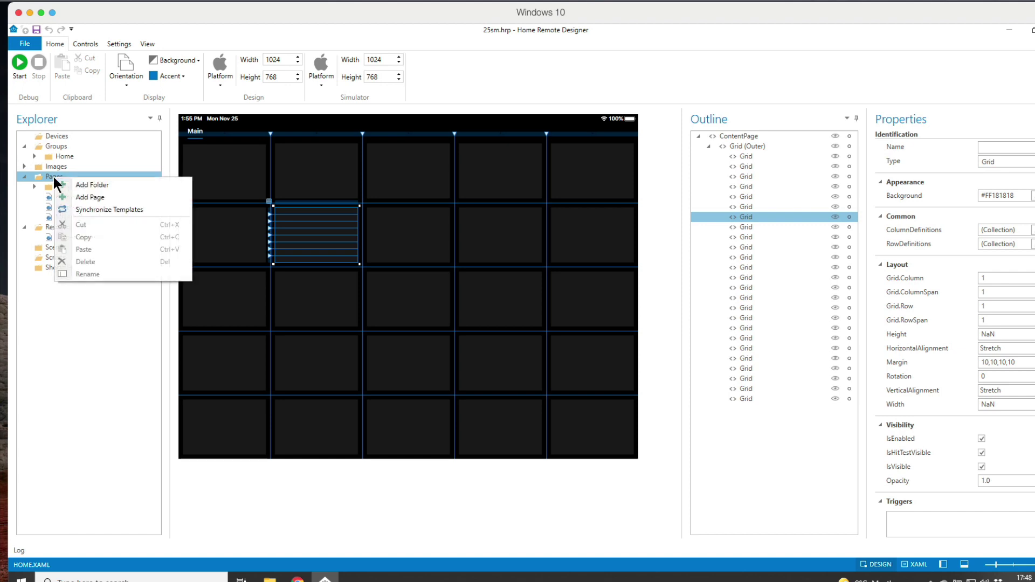
click(81, 195)
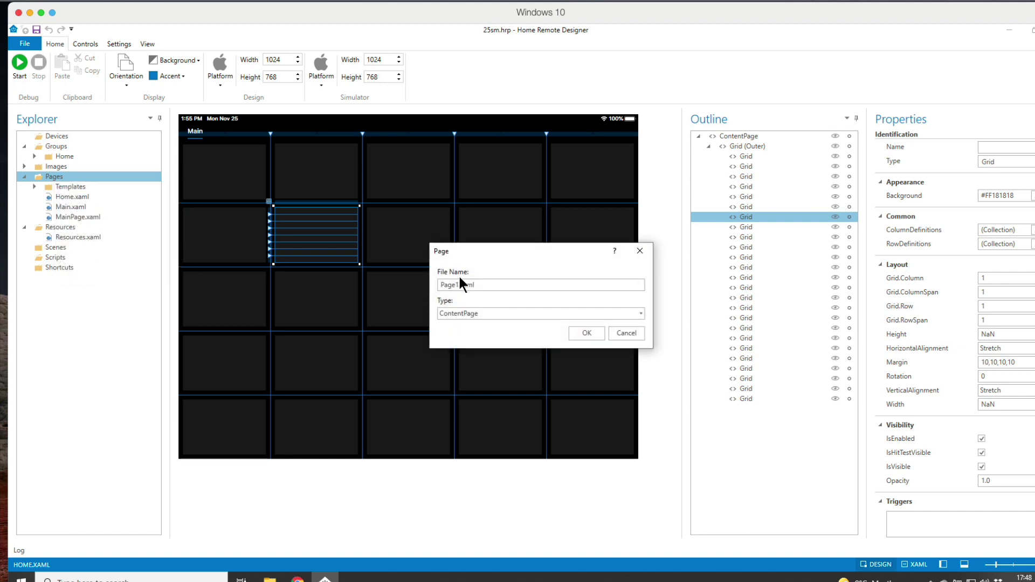
key(BackSpace)
key(BackSpace)
key(BackSpace)
key(BackSpace)
key(BackSpace)
text(page2)
click(587, 333)
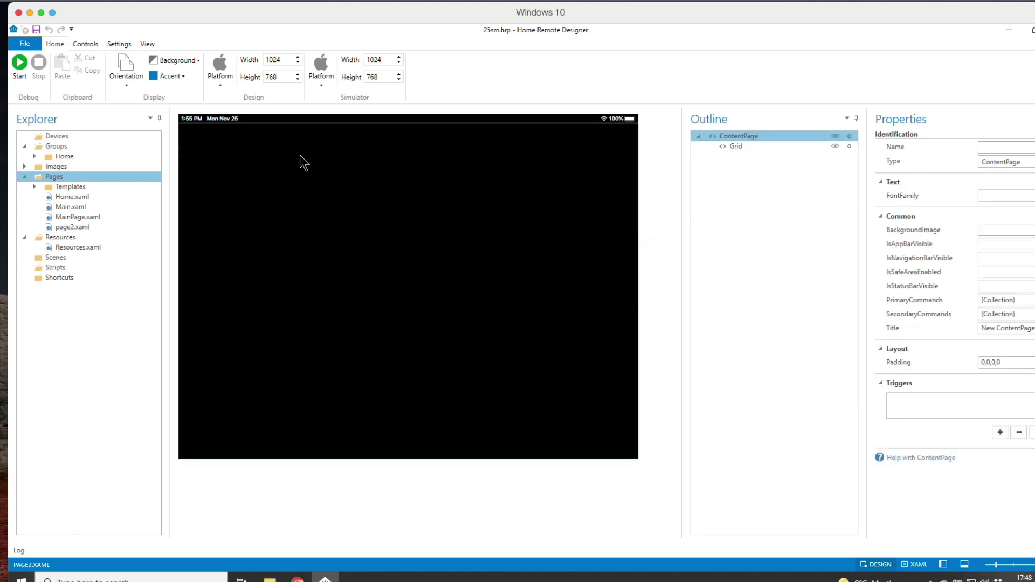
Step: Give page2's main Grid three column definitions
click(737, 146)
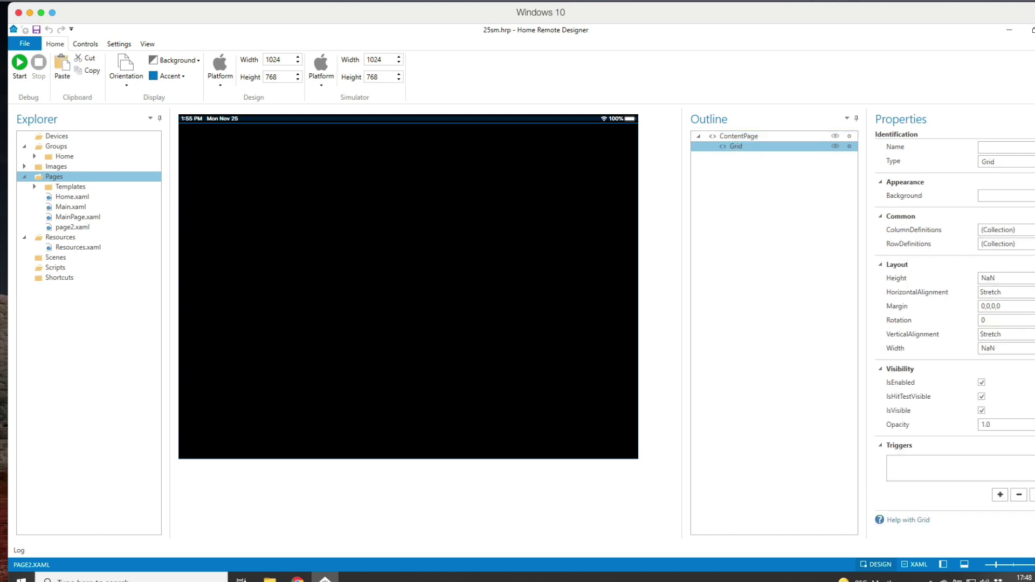
click(1003, 230)
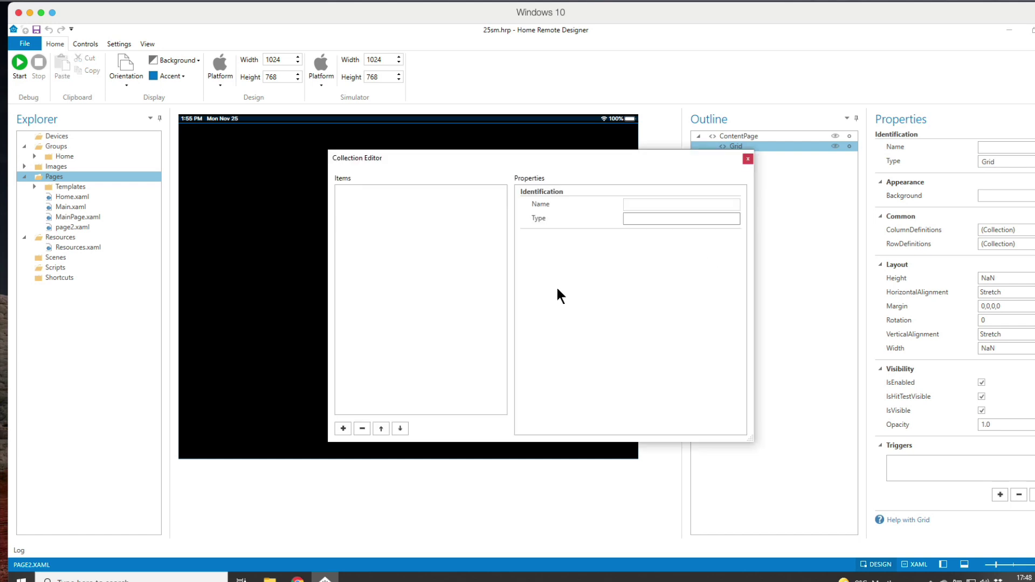
click(343, 429)
click(344, 428)
click(344, 428)
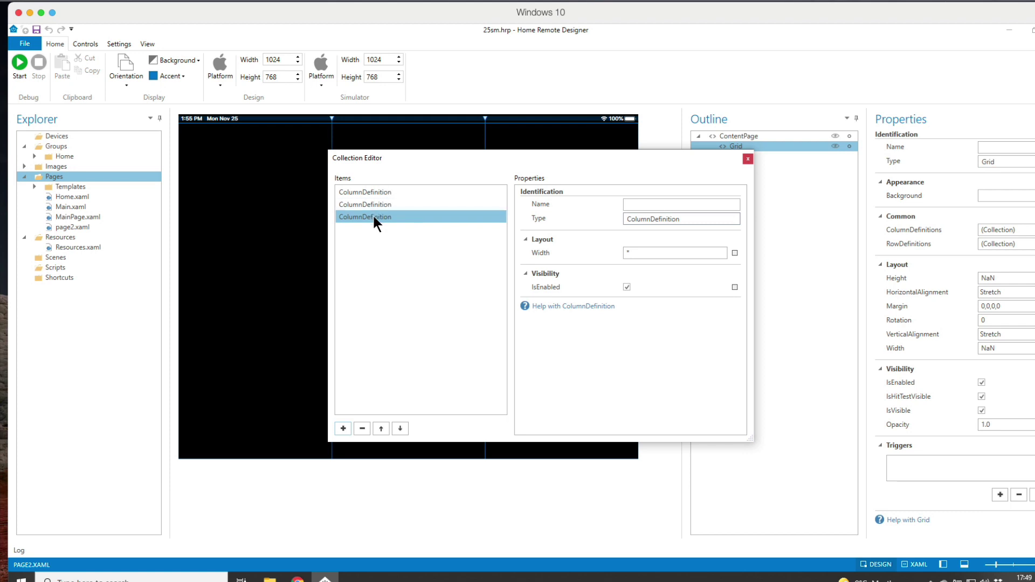
click(748, 159)
Step: Add row definitions so the Grid has three rows
click(1003, 244)
click(342, 429)
click(341, 430)
click(342, 429)
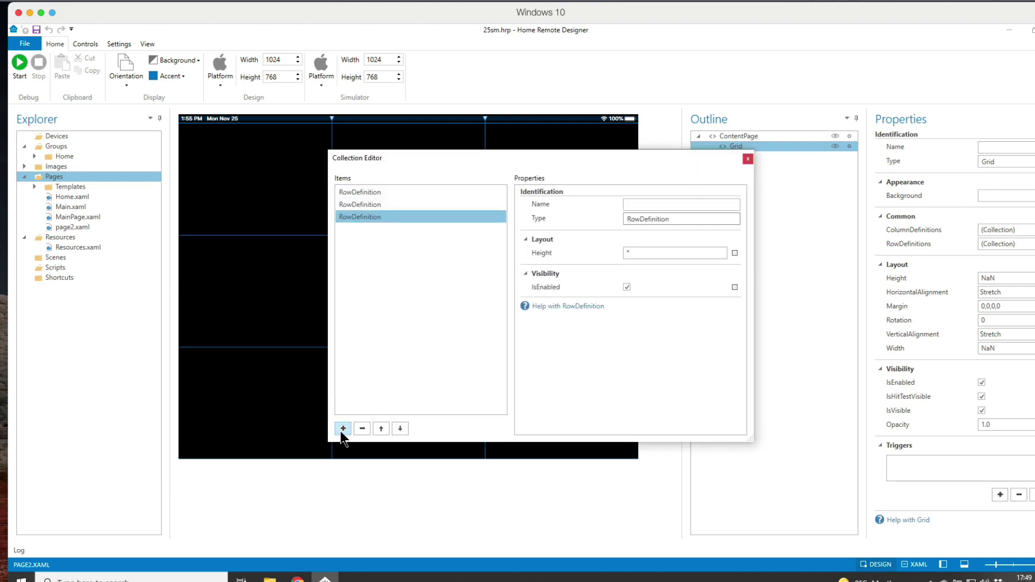
click(748, 158)
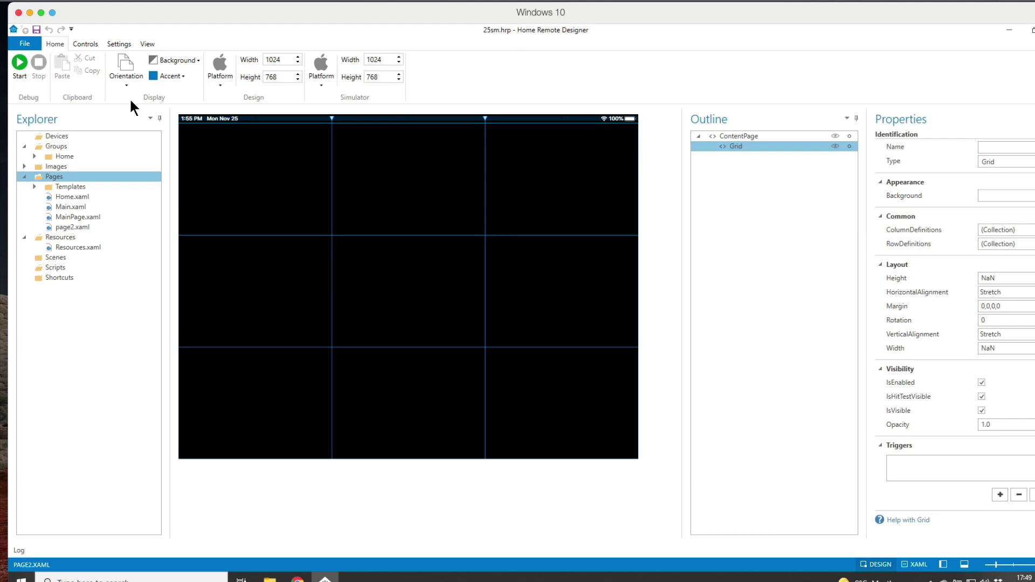
click(92, 43)
Step: Draw a button in page2's centre grid cell and give it a yellow #FFFFFF00 background
click(74, 66)
mouse_move(340, 245)
mouse_down()
mouse_move(448, 368)
mouse_move(473, 327)
mouse_up()
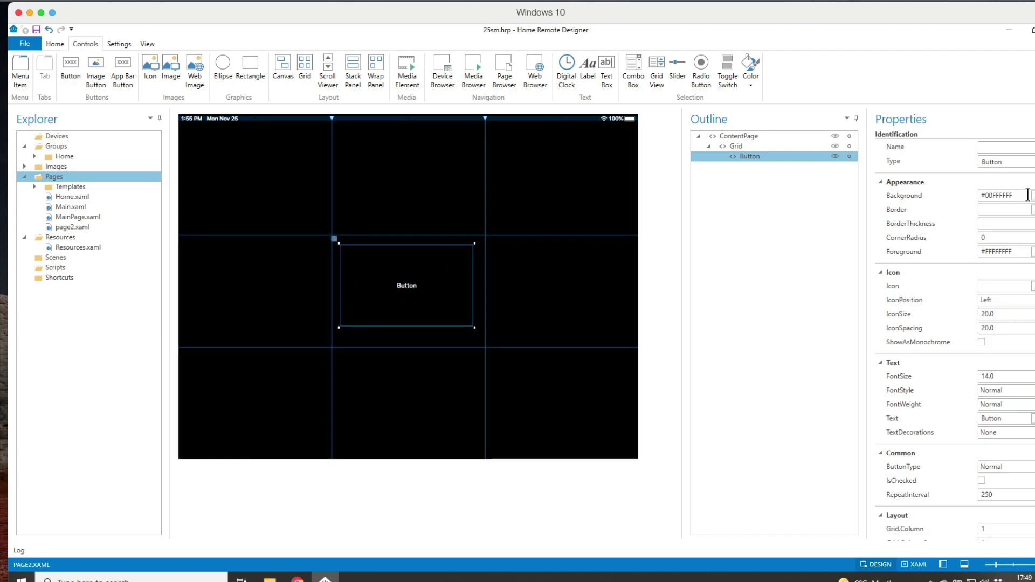
click(1027, 196)
click(459, 357)
click(484, 426)
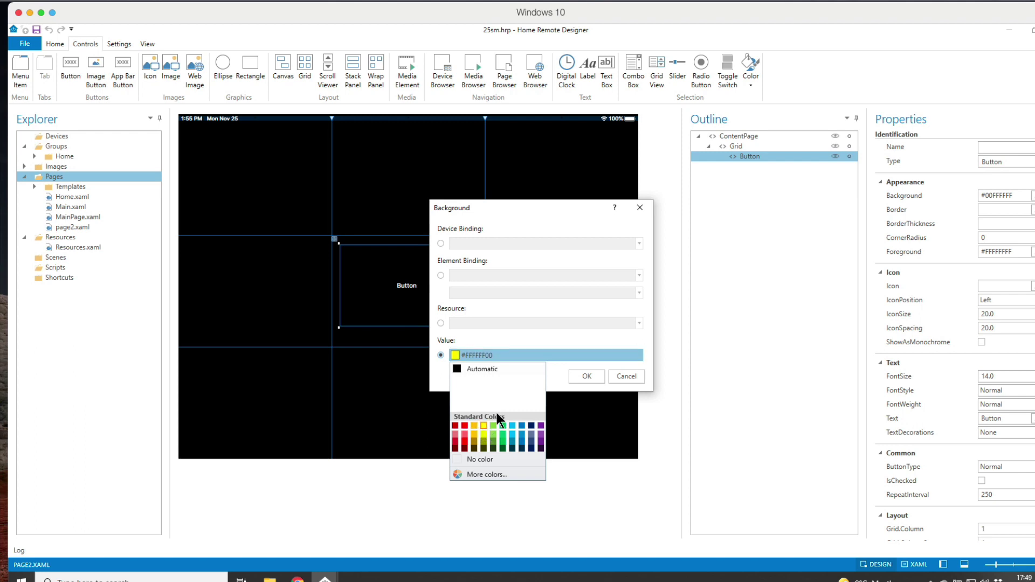
click(588, 376)
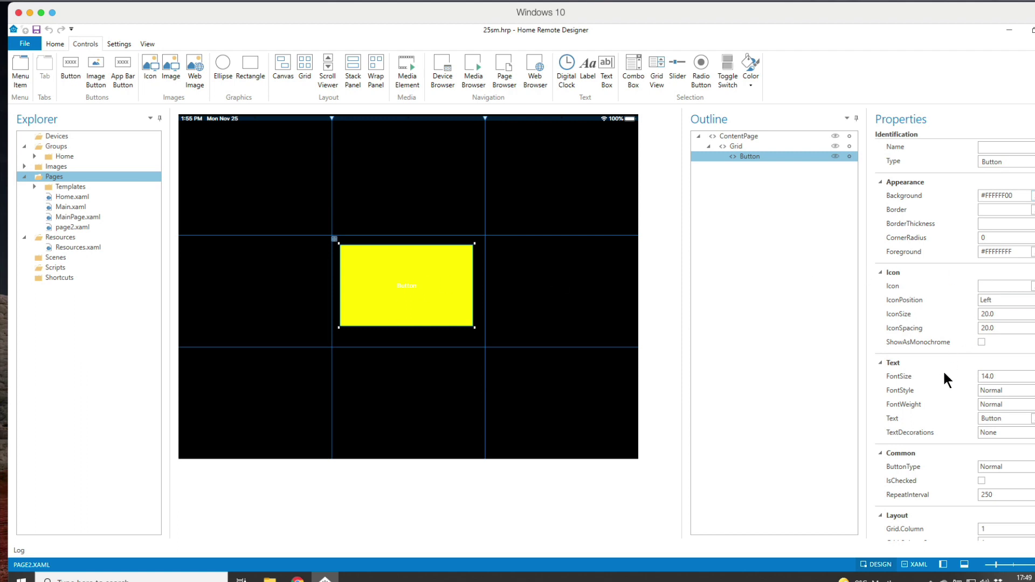
scroll(944, 388, down, 5)
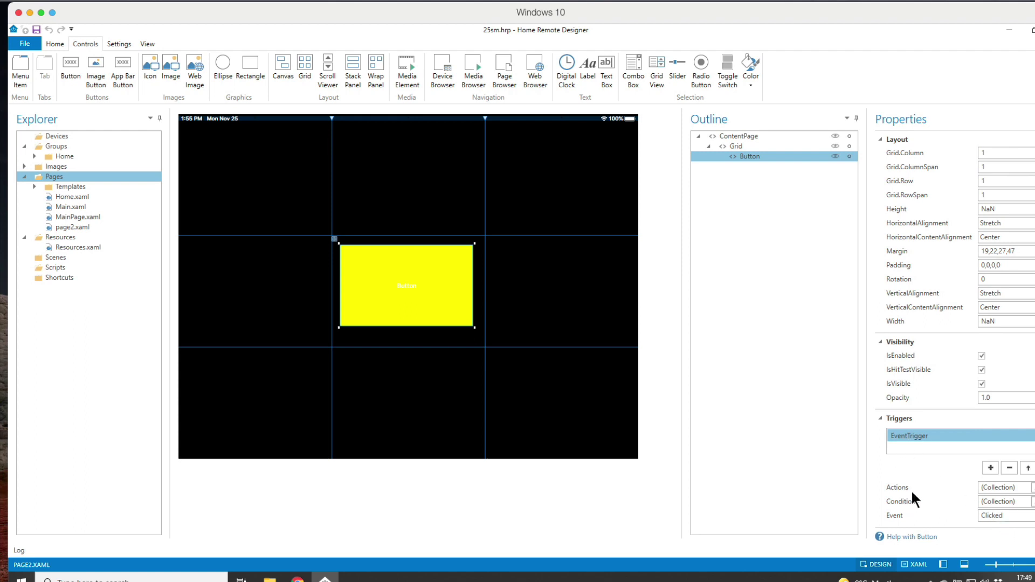
Step: Open the Clicked EventTrigger's Actions collection and bring up the action types to add
click(1034, 487)
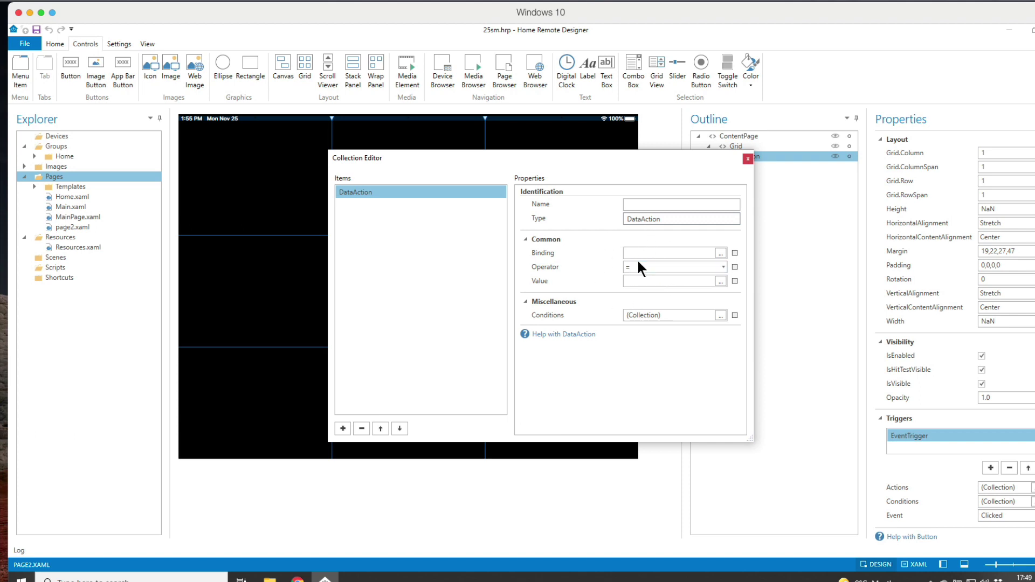
click(343, 430)
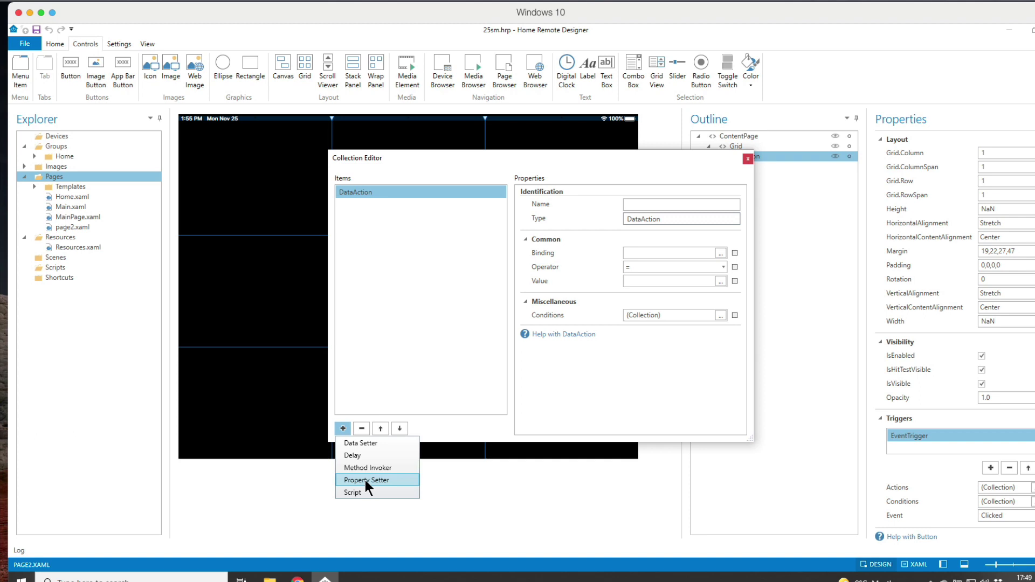
Step: Add a MethodAction calling App ClosePage with parameter page2.xaml
click(366, 468)
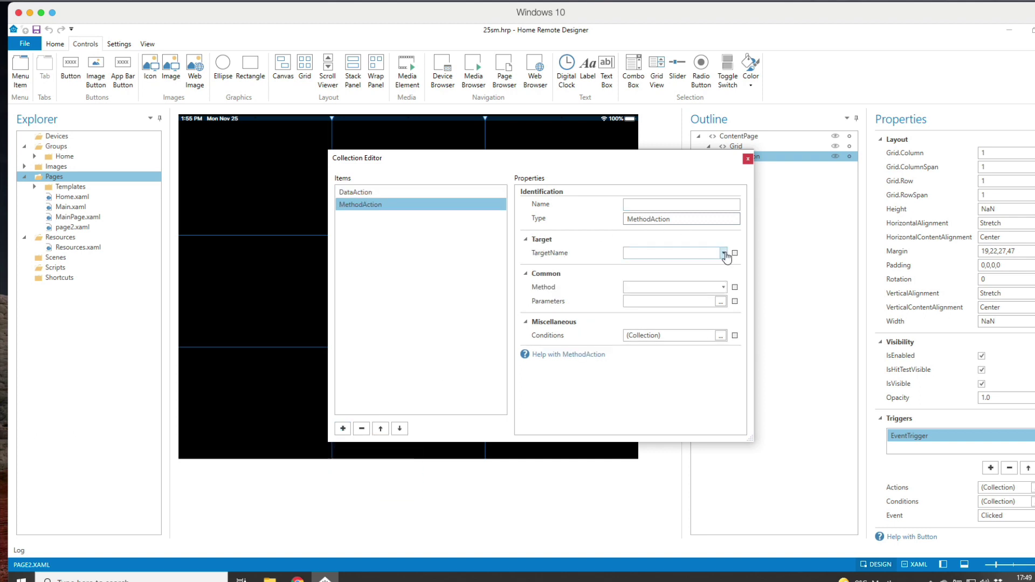
click(723, 253)
click(631, 268)
click(722, 287)
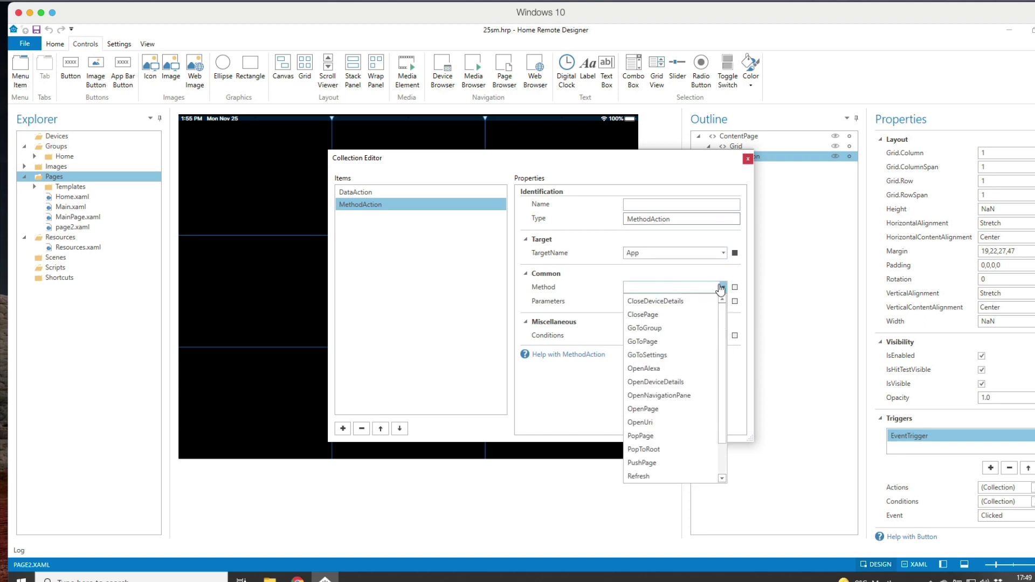
click(653, 316)
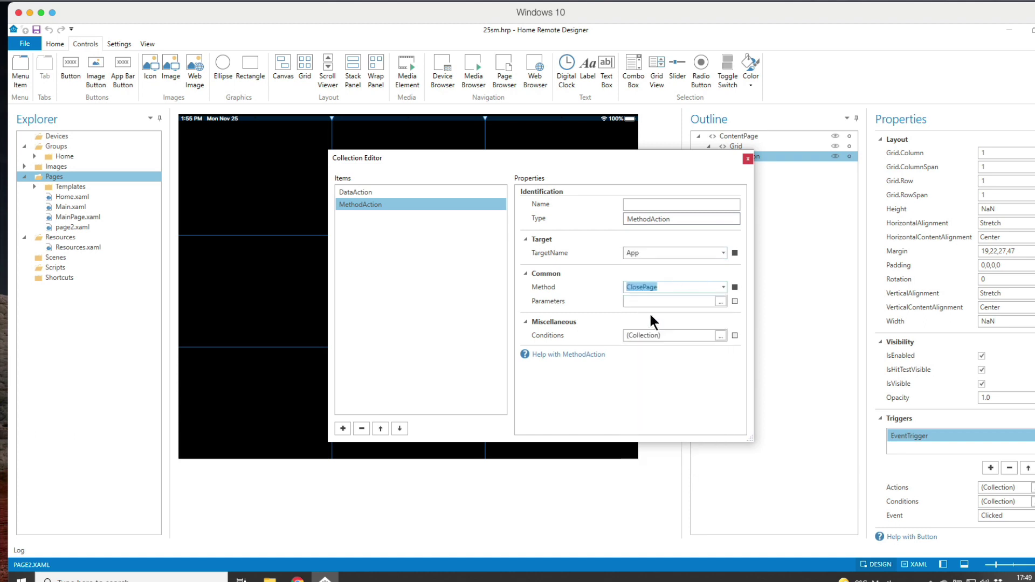
click(640, 301)
text(page2)
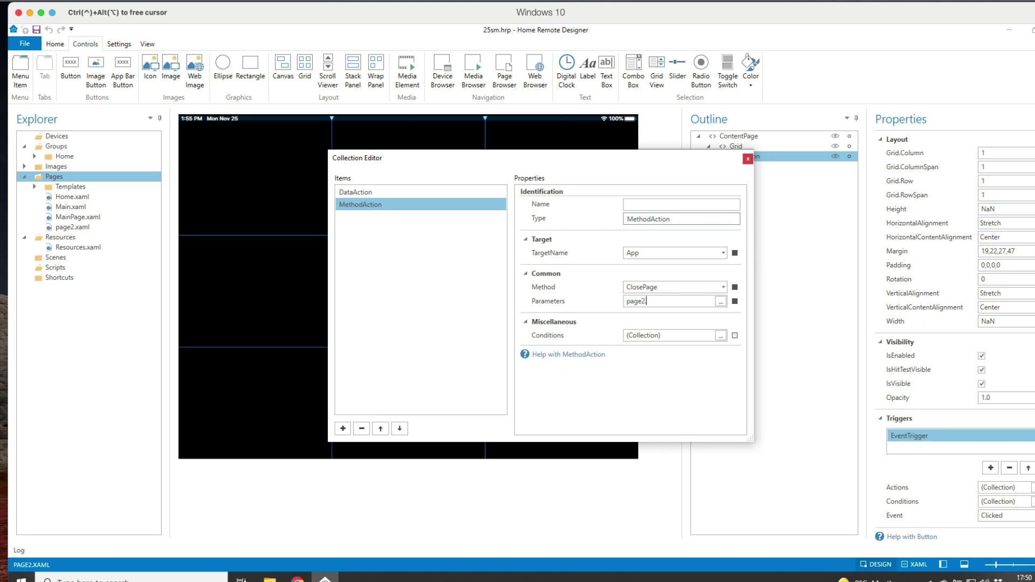
text(.xaml)
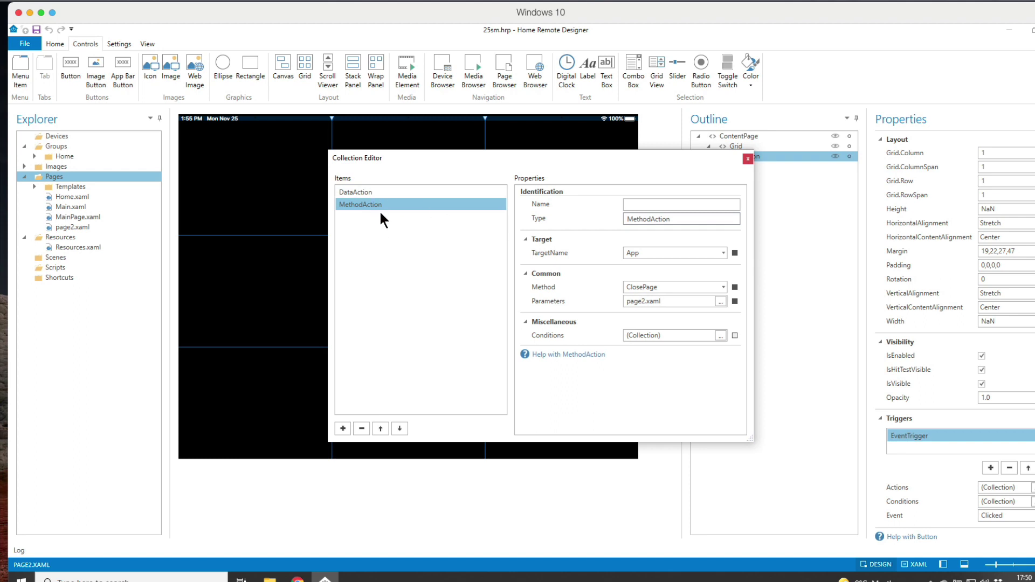
Step: Delete the default DataAction so only the ClosePage MethodAction remains, then close the editor
click(355, 192)
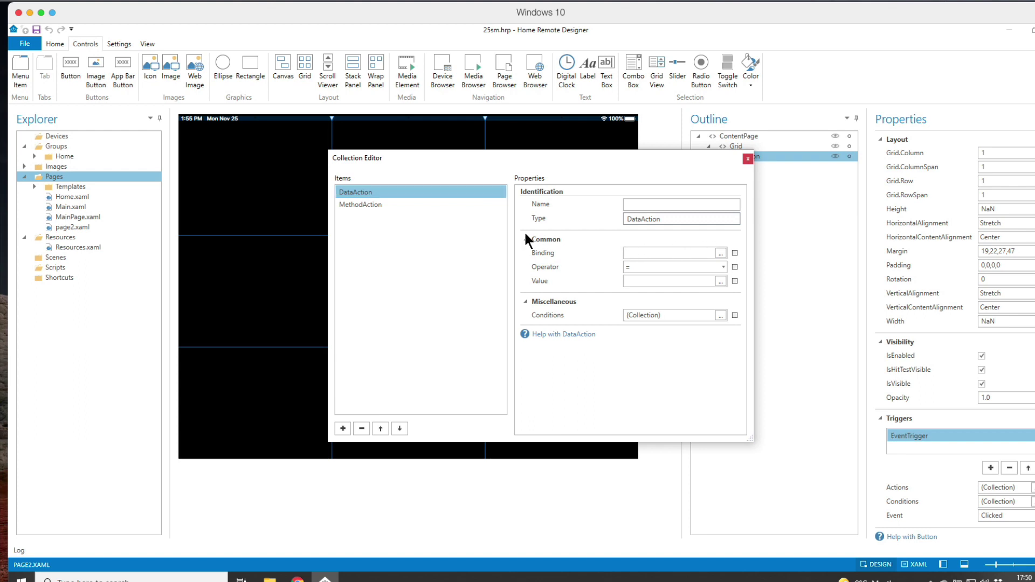
click(384, 208)
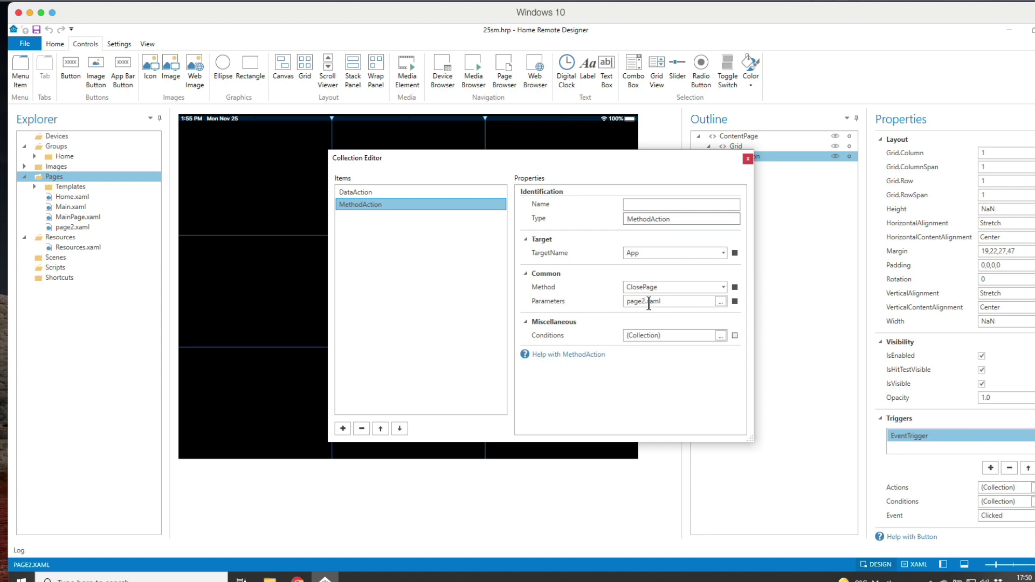
click(748, 159)
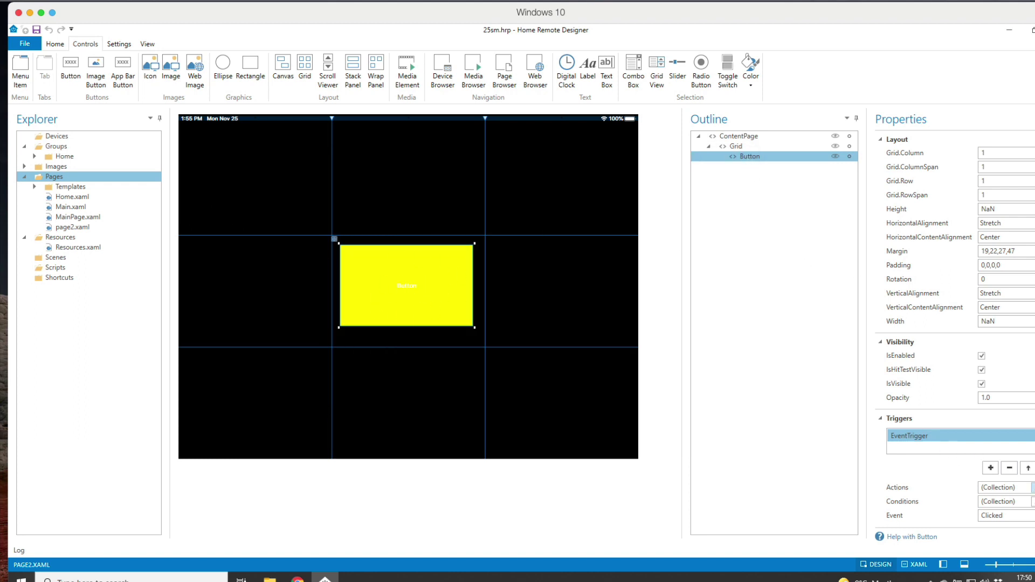
click(1033, 487)
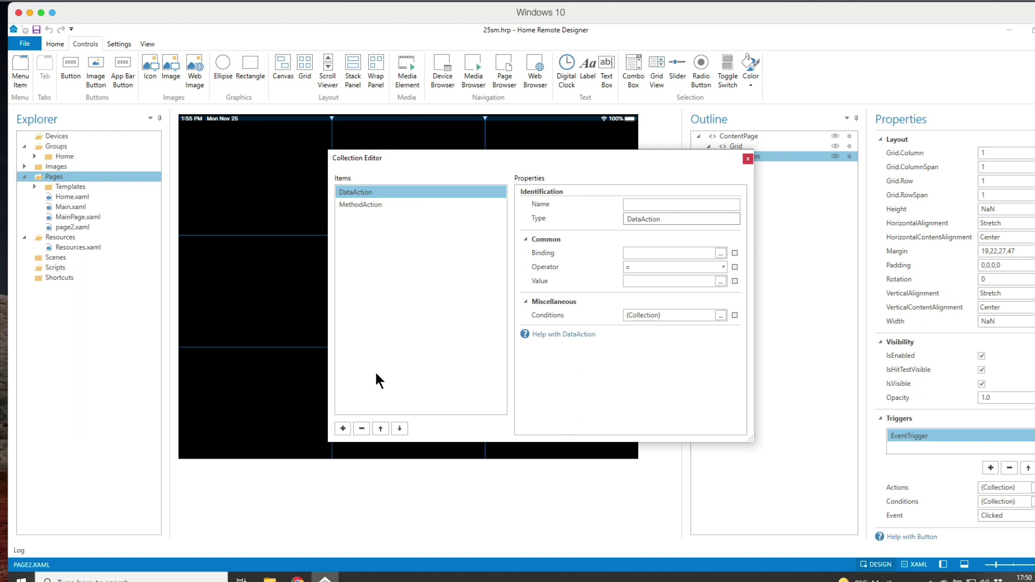
click(362, 429)
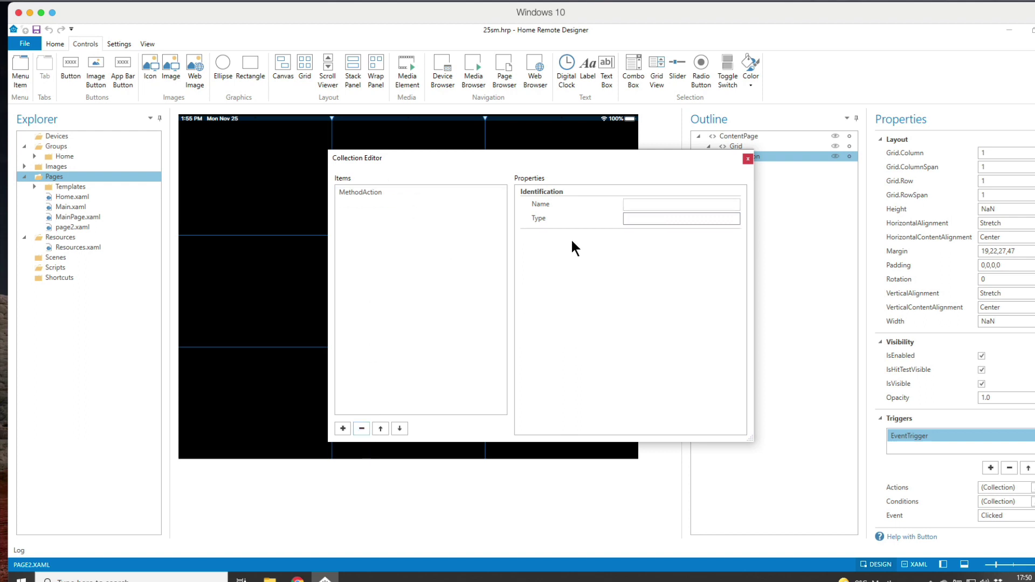
click(363, 191)
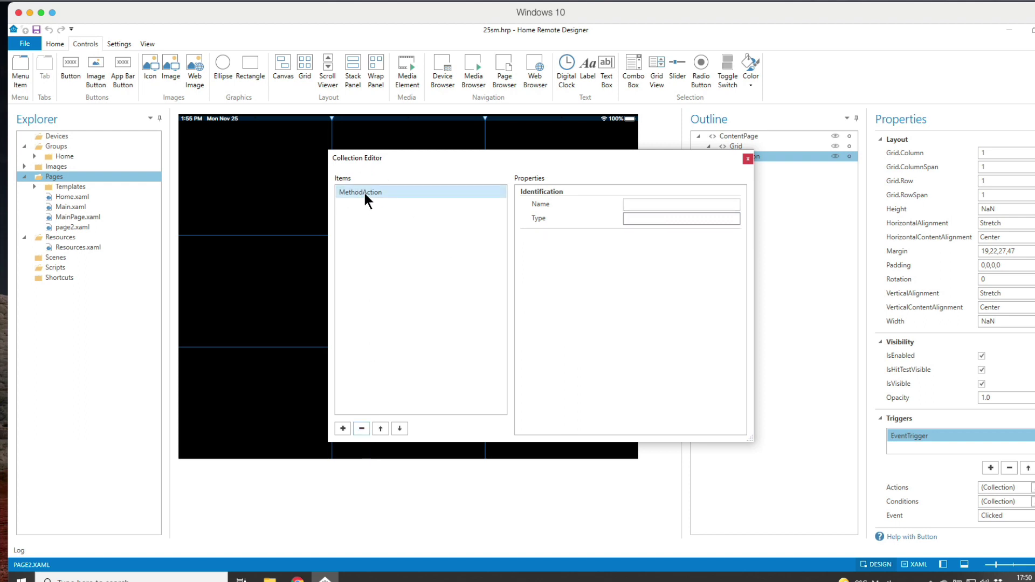
click(747, 159)
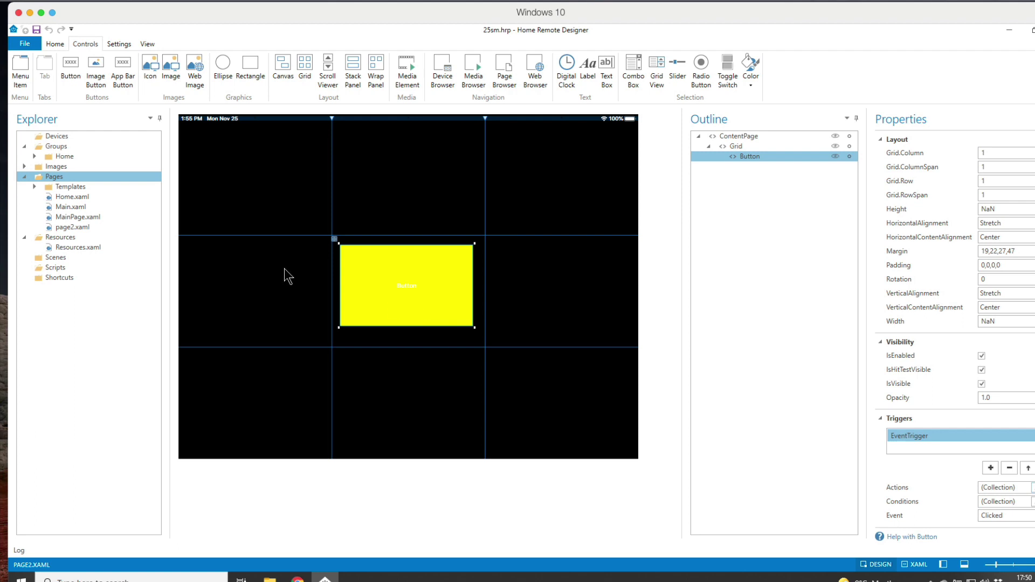
Step: Open Main.xaml, select the centre grid tile, and draw a Button inside it
click(68, 206)
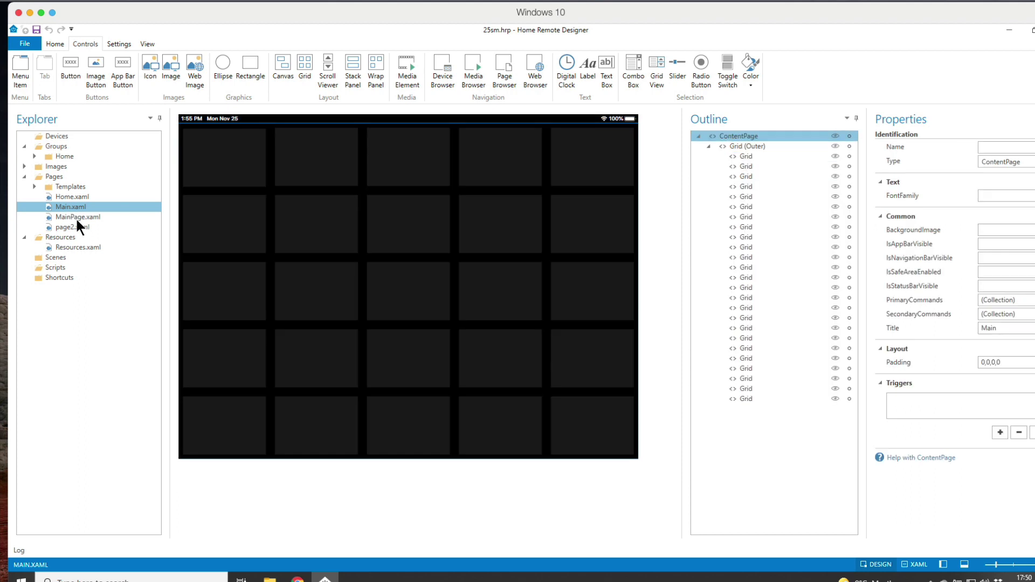
click(409, 286)
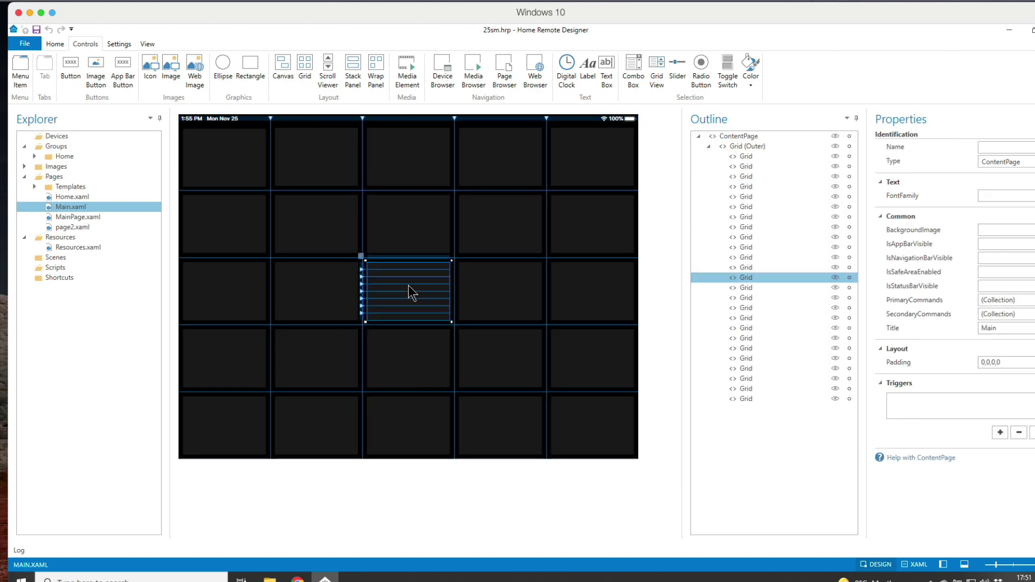
click(71, 73)
drag(370, 266, 424, 307)
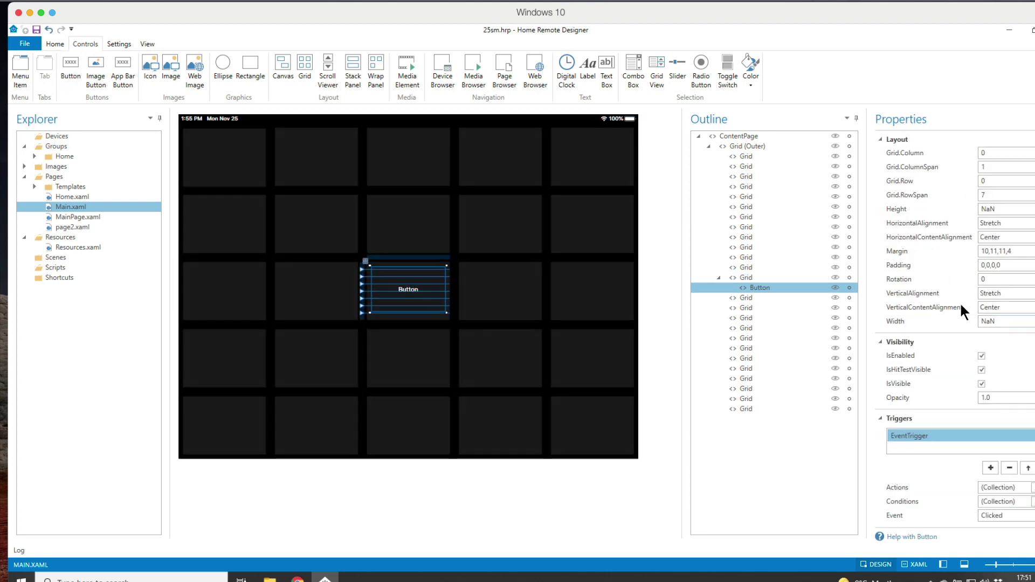
scroll(951, 227, up, 8)
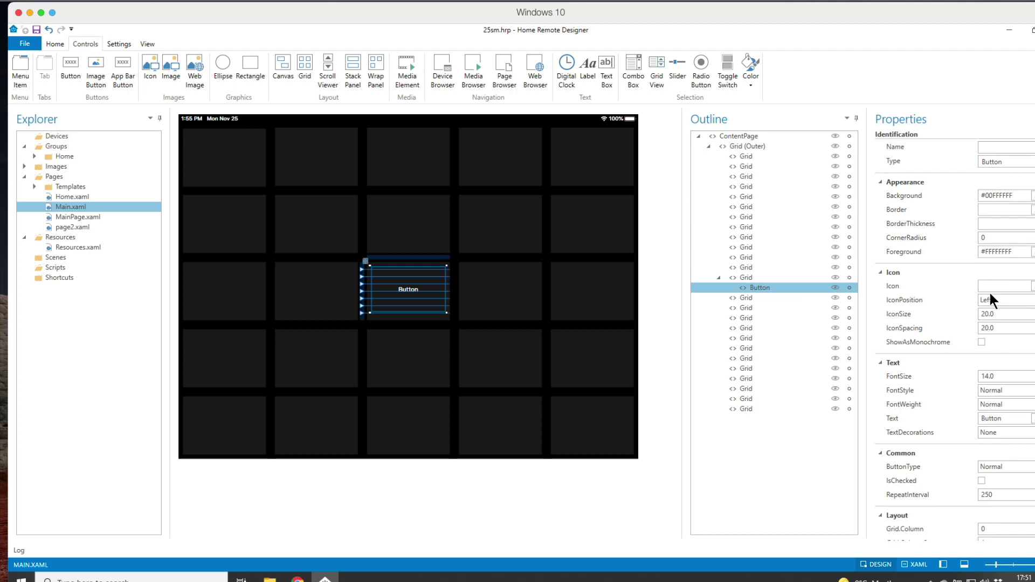
scroll(991, 249, down, 5)
scroll(991, 250, up, 5)
Step: Set the Main page button's Icon to Battery and its IconSize to 50
click(1034, 286)
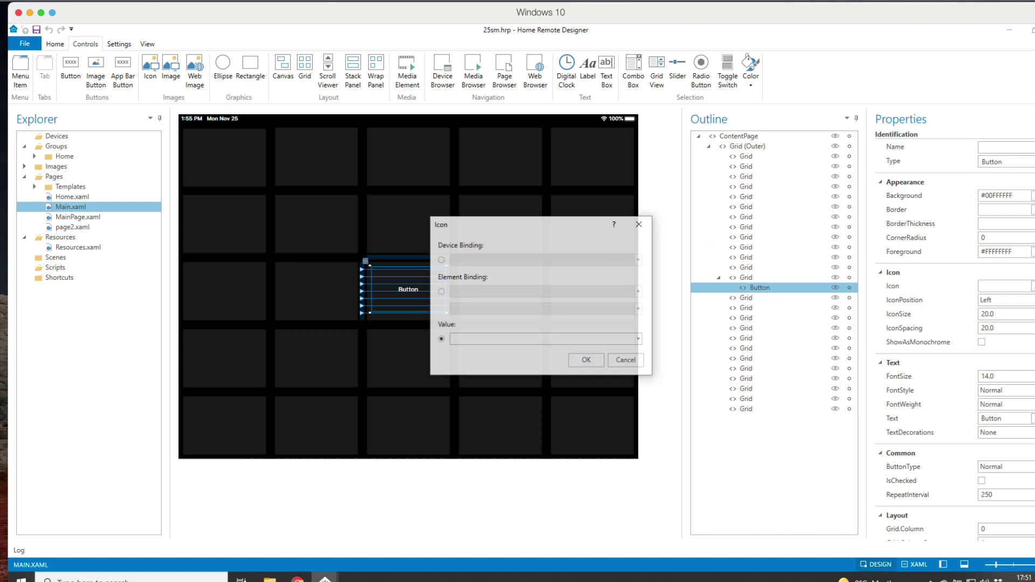
click(639, 339)
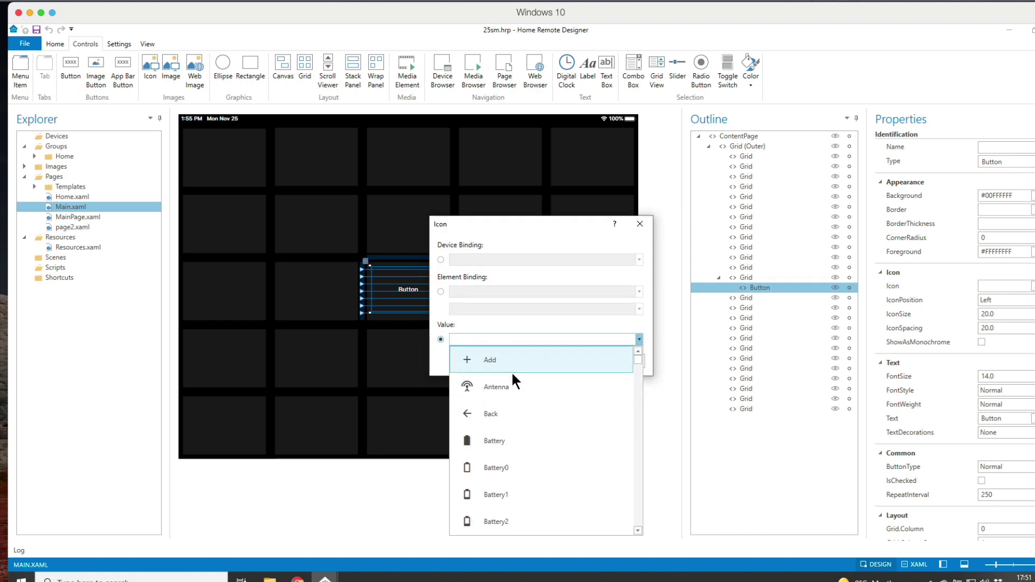
click(493, 439)
click(584, 357)
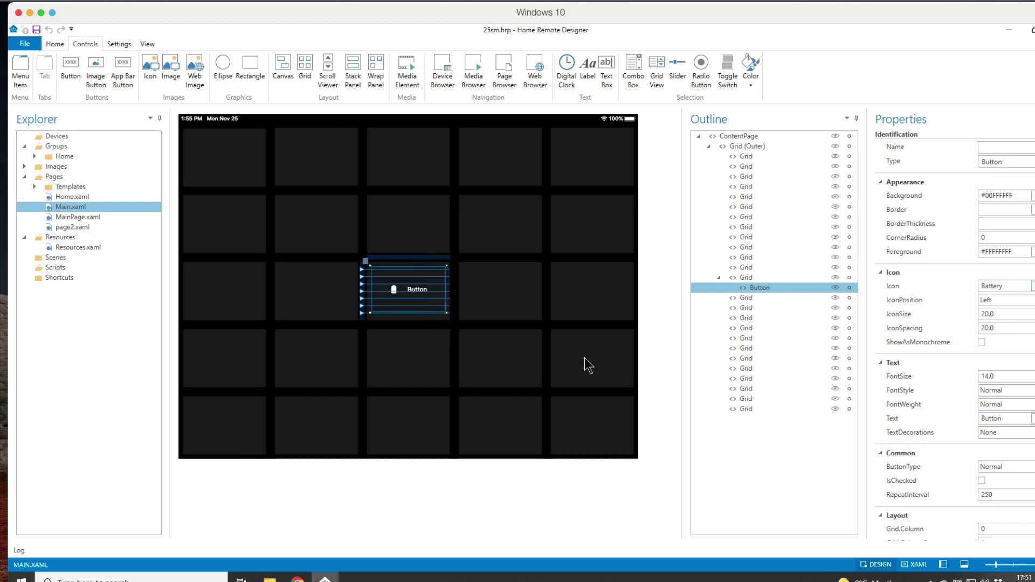
click(1007, 313)
text(50)
key(Tab)
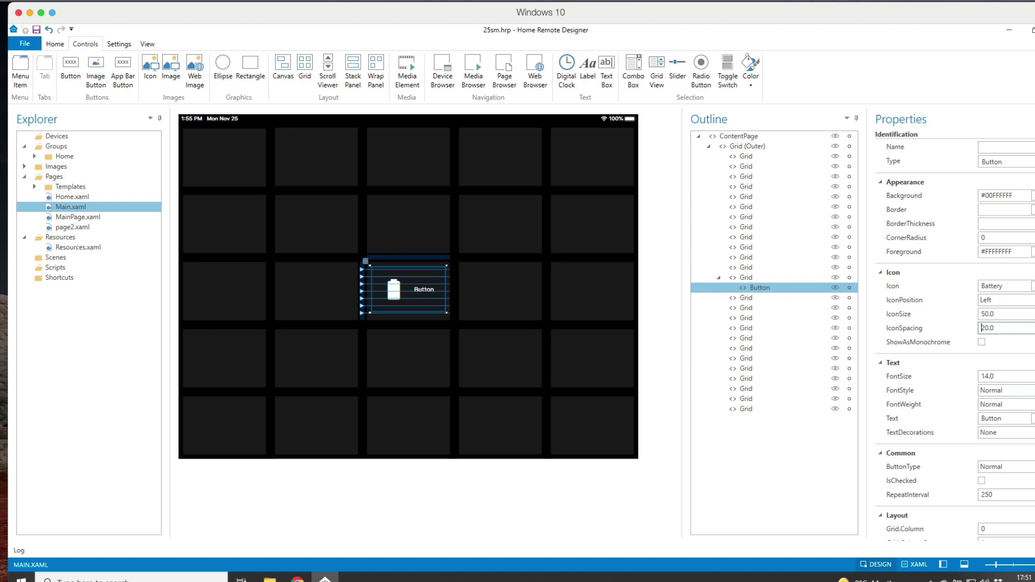
scroll(954, 335, down, 10)
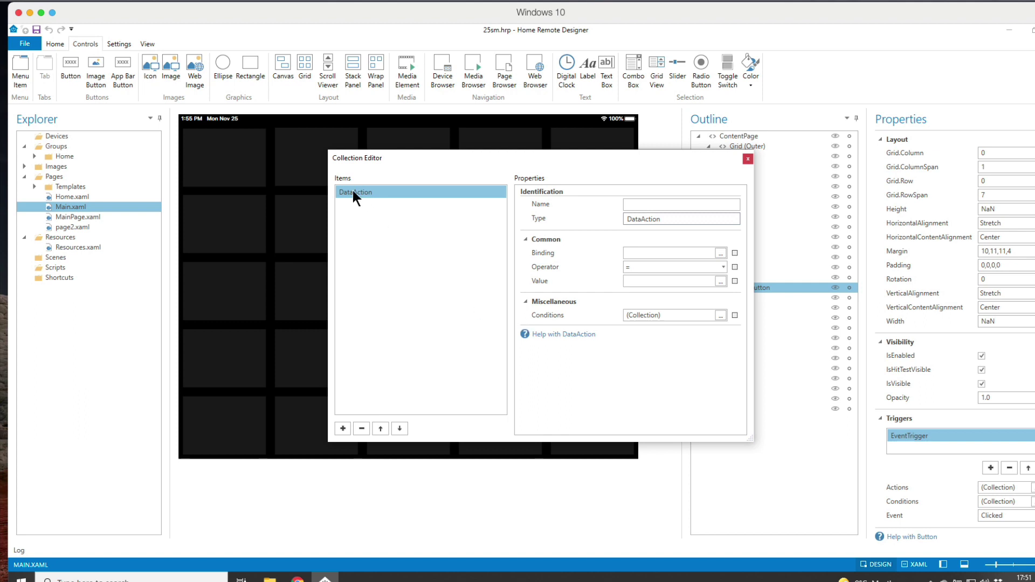
Step: Remove the default DataAction and add a Script action, accepting the warning
click(361, 428)
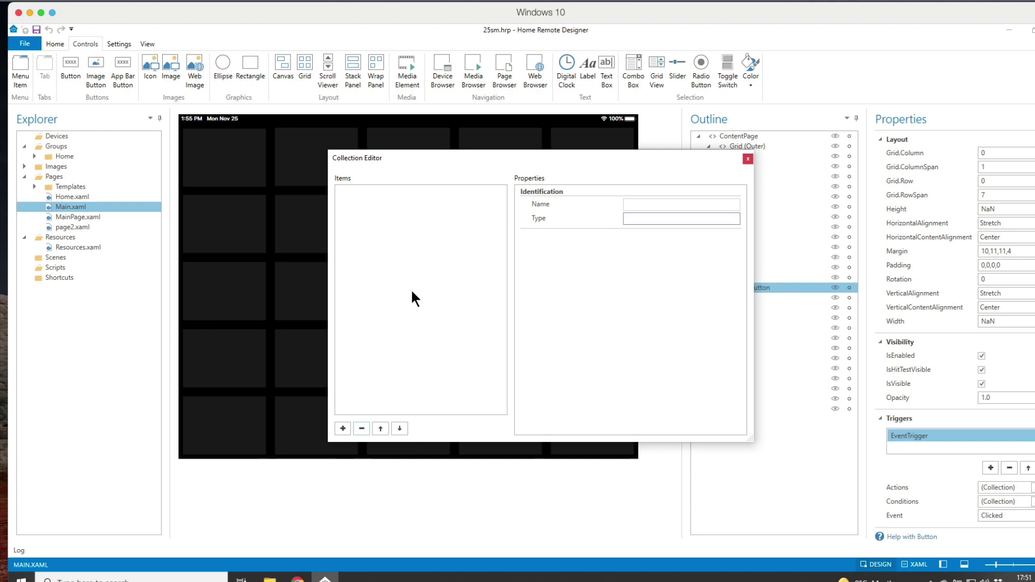
click(342, 429)
click(354, 493)
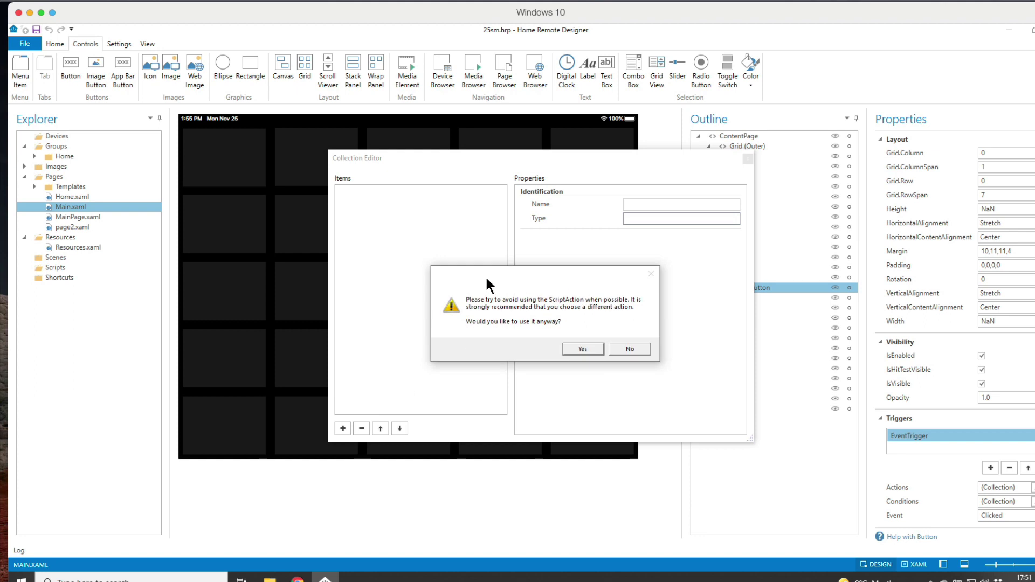
click(591, 351)
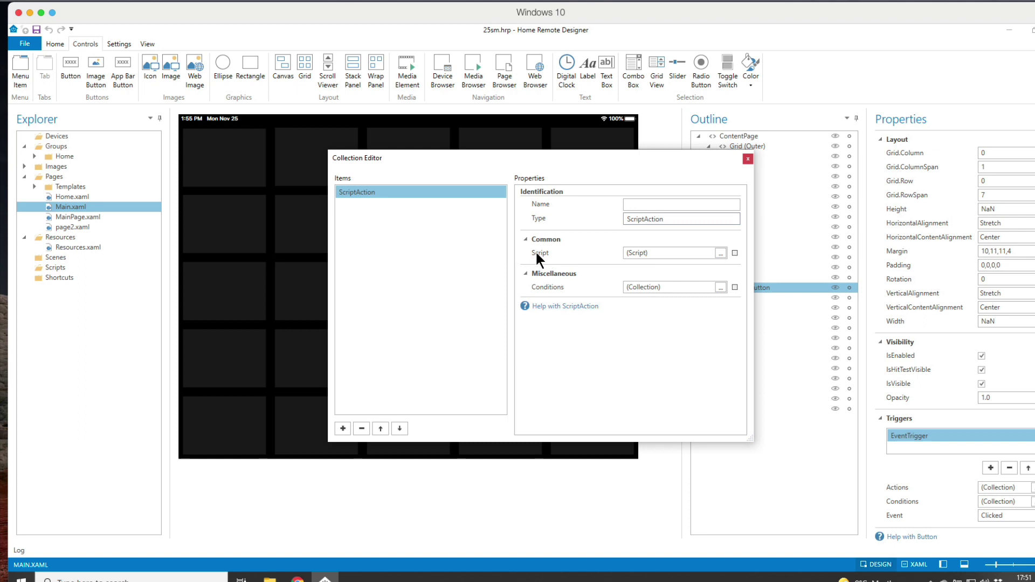
Step: Paste the PIN-check script into the ScriptAction's empty script editor
click(720, 253)
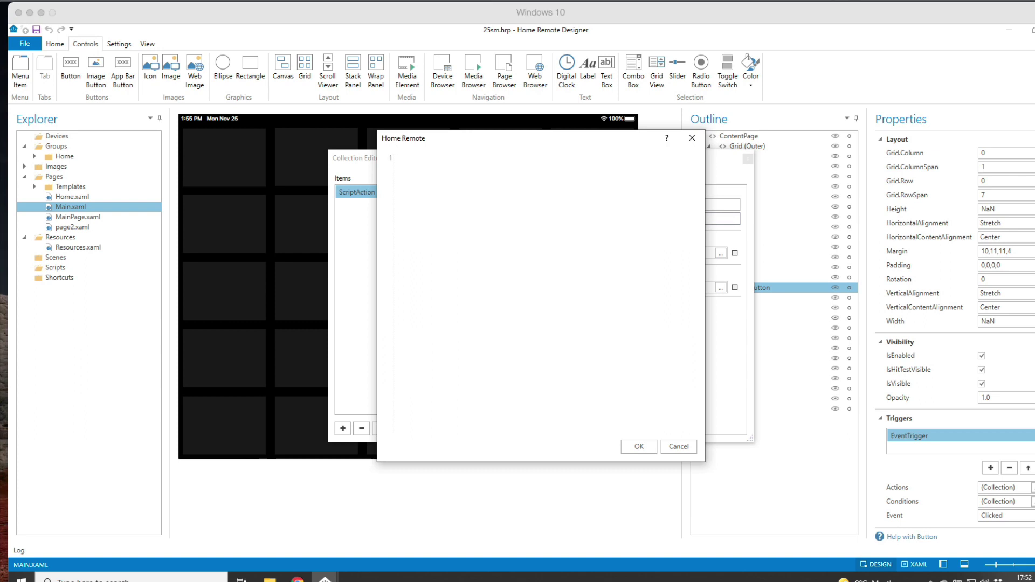
click(430, 243)
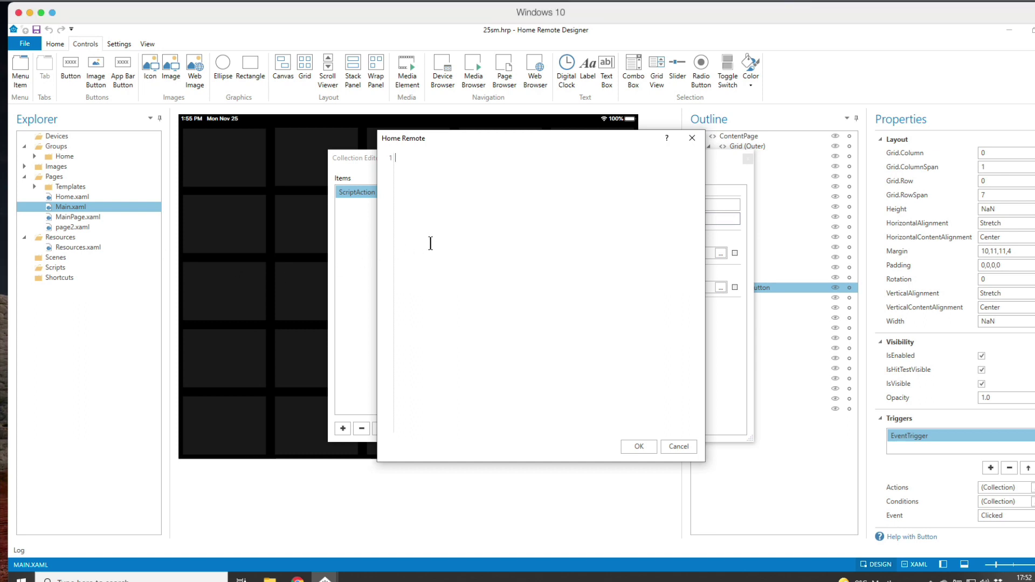
text(var promptResult = prompt("Please enter pin"); if (promptResult == "1234") {     App.OpenPage("Page2.xaml"); } else {     alert("Failure"); })
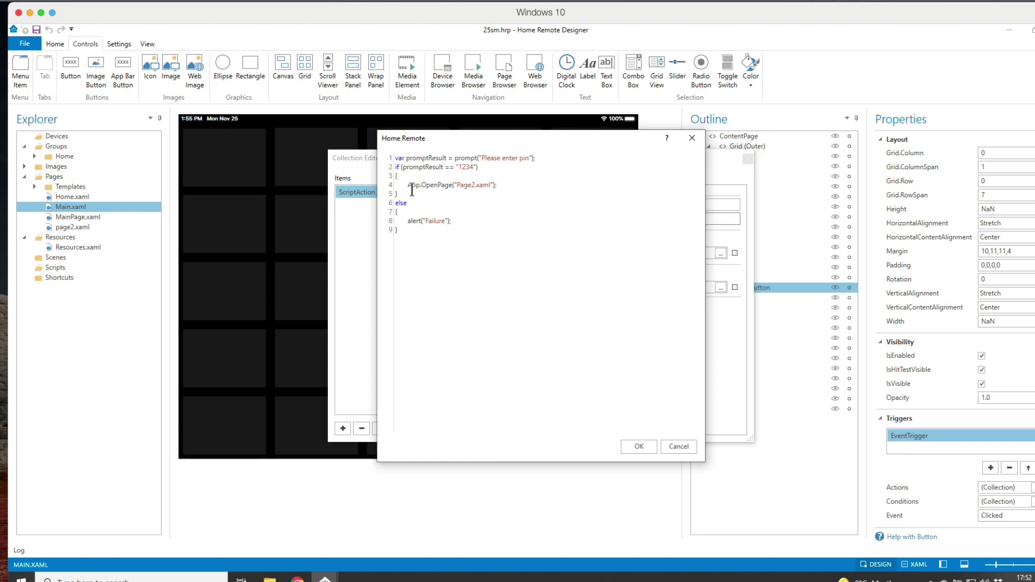
Step: Correct the page name on line 4 to page2.xaml and save the script
click(462, 185)
key(BackSpace)
text(p)
click(474, 185)
key(BackSpace)
text(2)
double_click(472, 185)
click(638, 447)
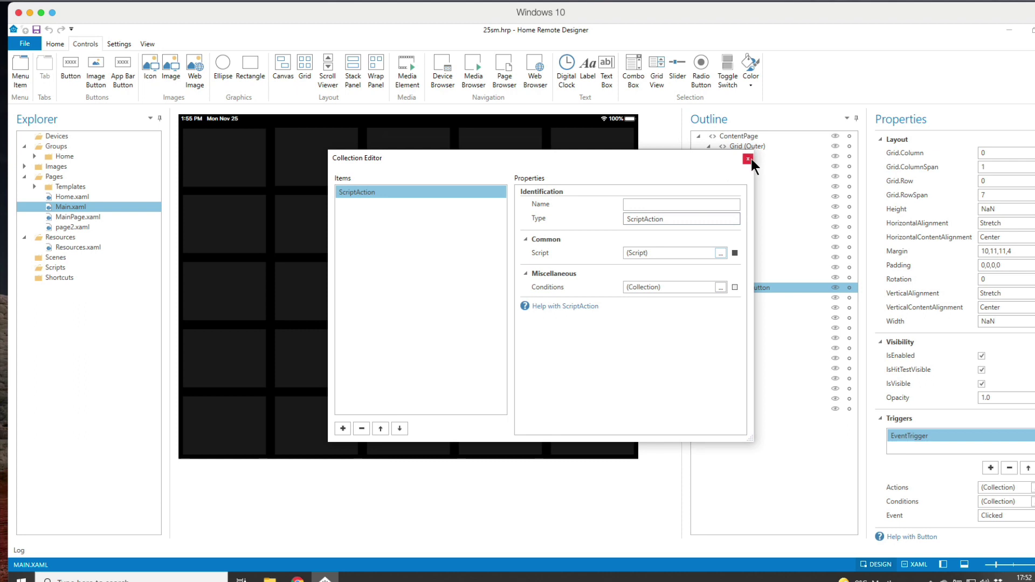
Step: Close the actions editor and start the dashboard in the simulator
click(748, 159)
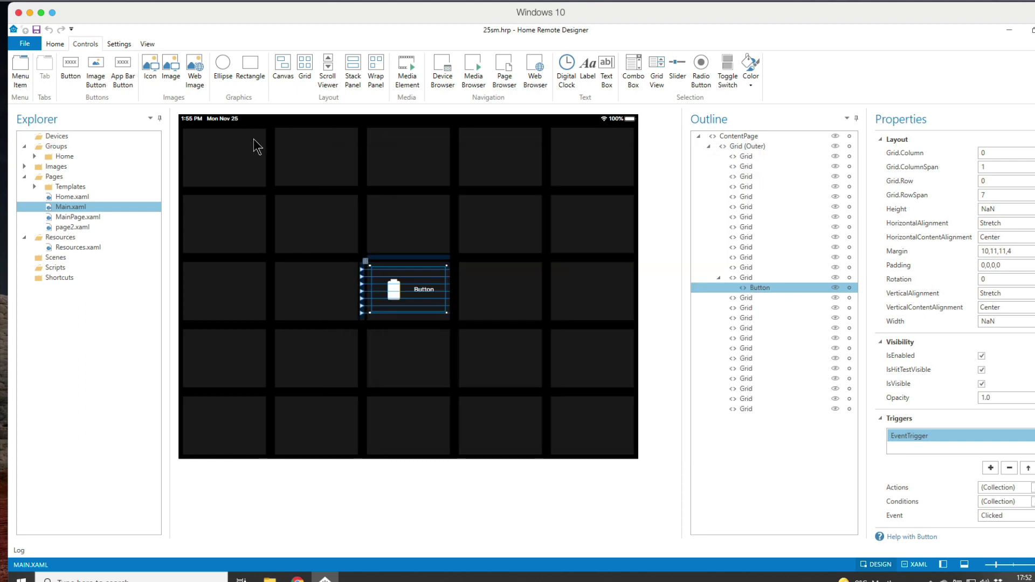
click(56, 45)
click(22, 63)
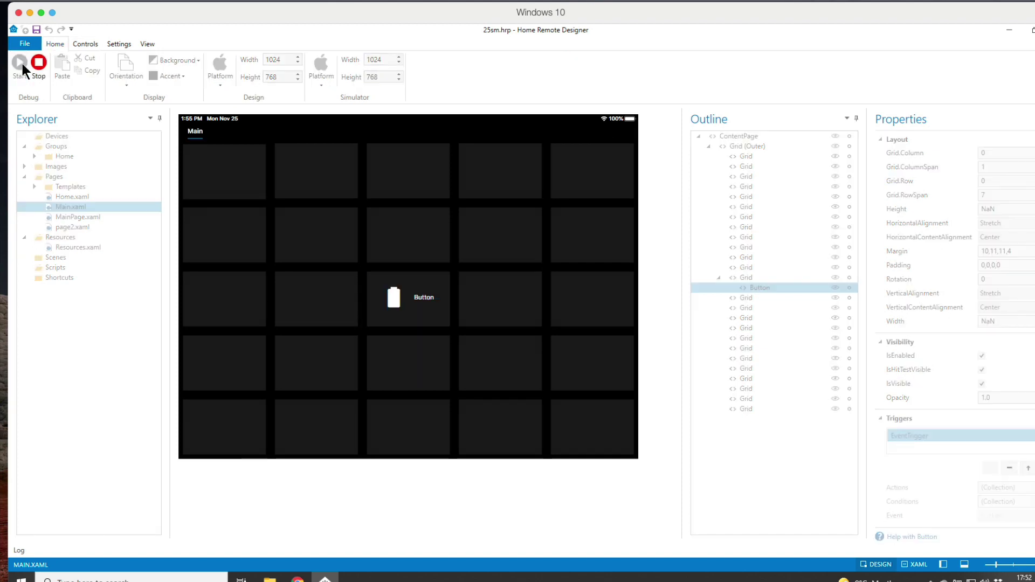
Step: Enter the wrong PIN 6666 on the battery button and dismiss the Failure message
click(422, 301)
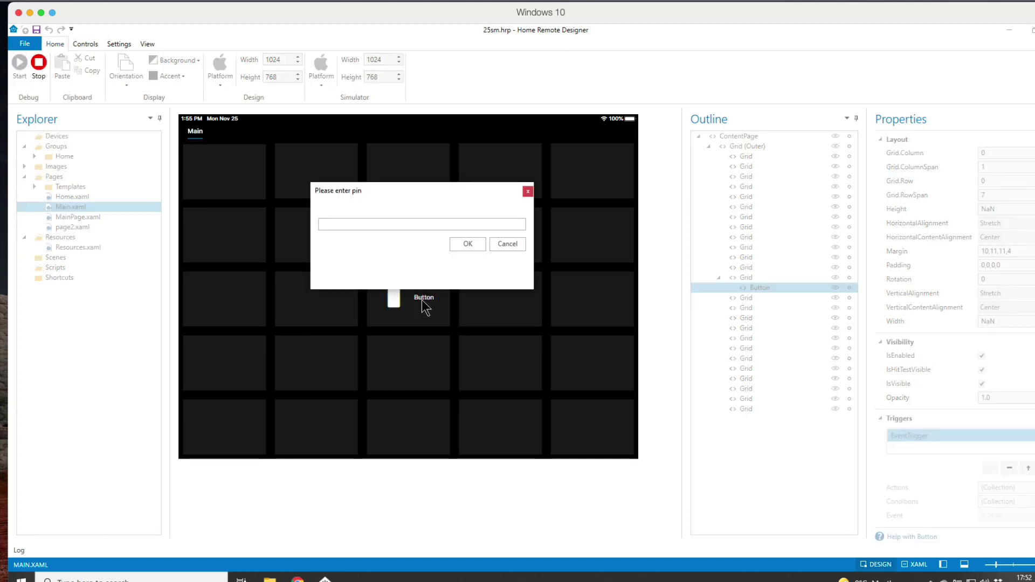
click(365, 222)
text(6666)
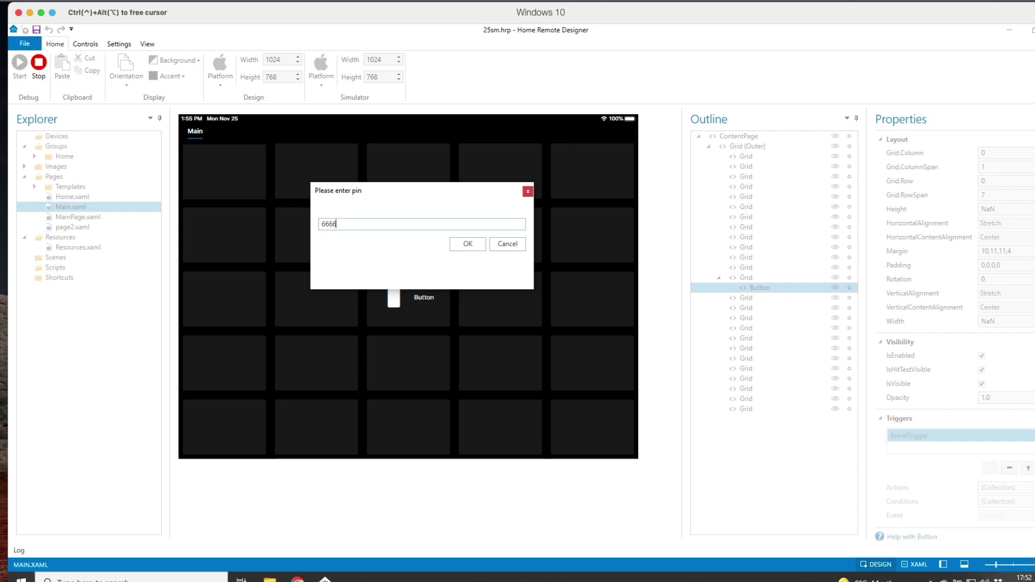
click(464, 244)
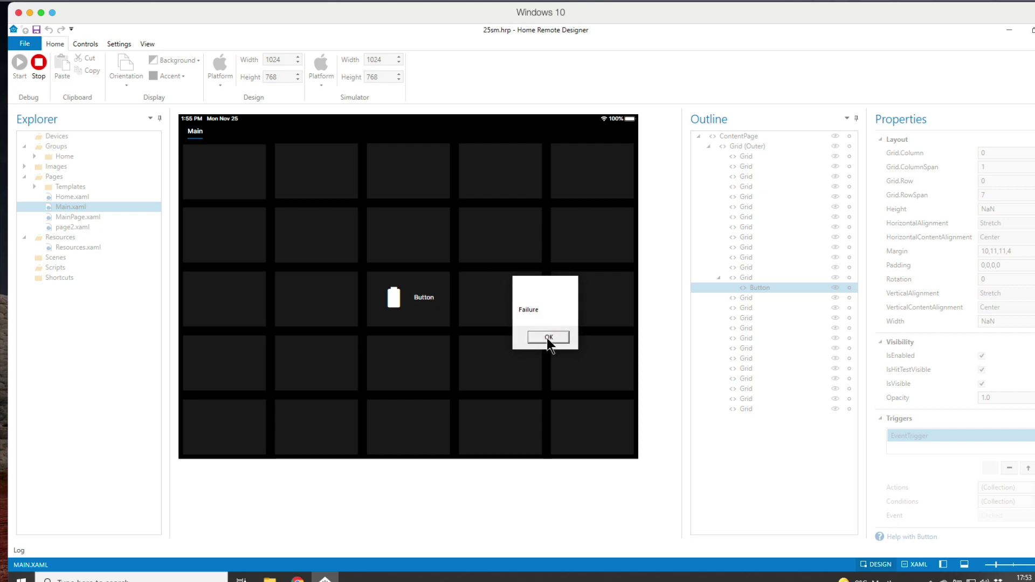
click(546, 338)
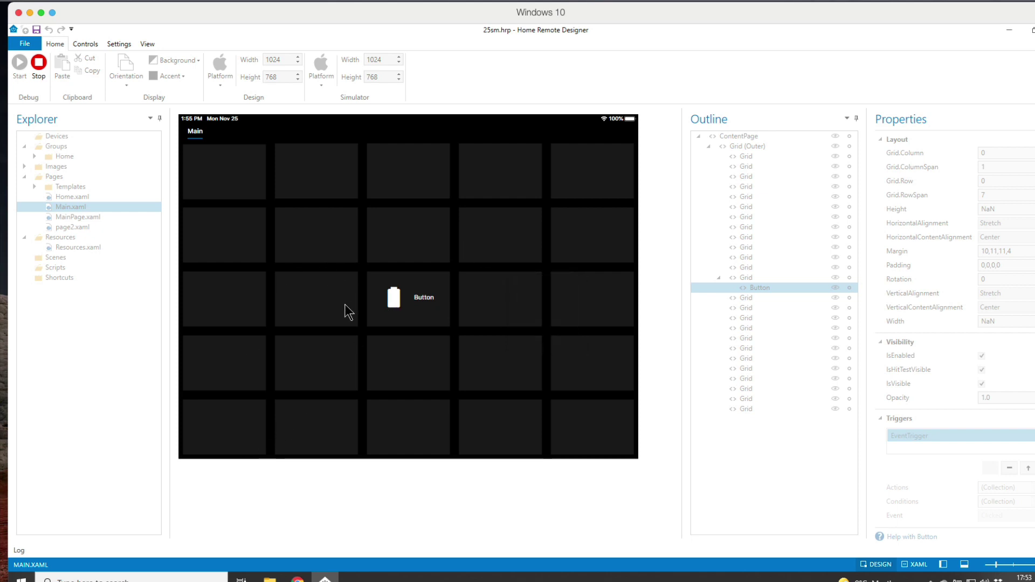
Step: Enter the correct PIN 1234 to open the yellow page, then return to Main
click(399, 293)
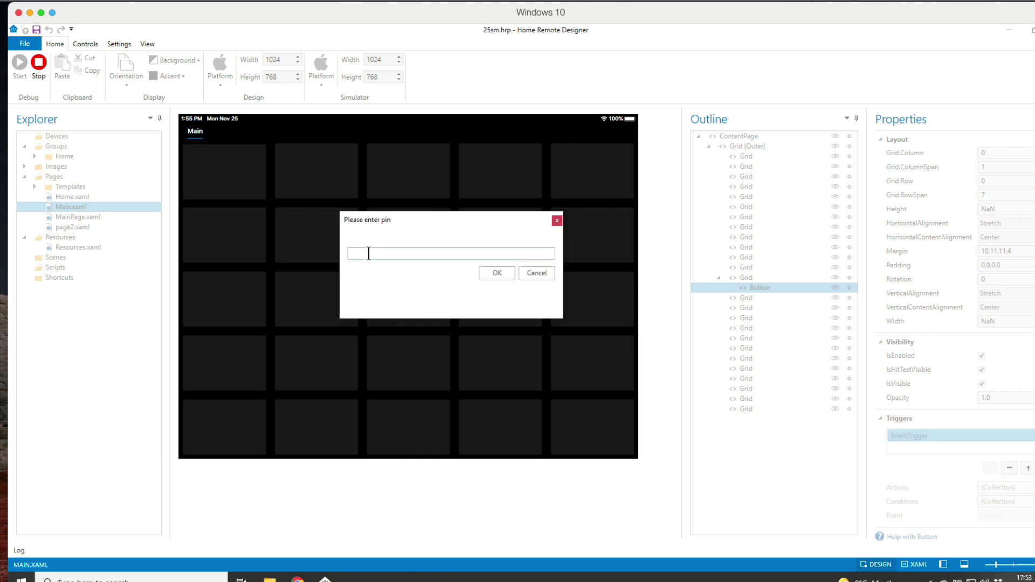
text(1234)
click(494, 275)
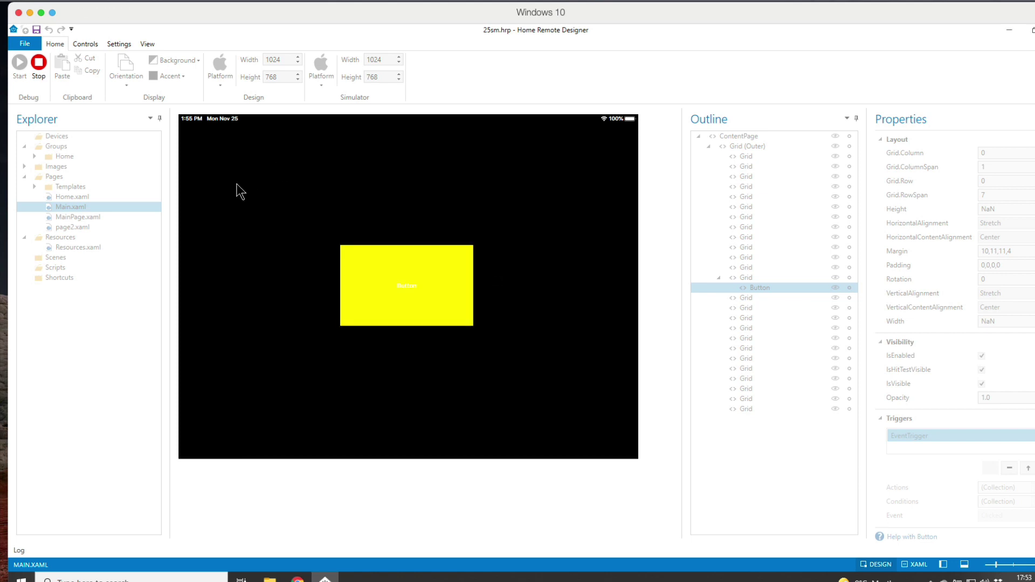
click(408, 287)
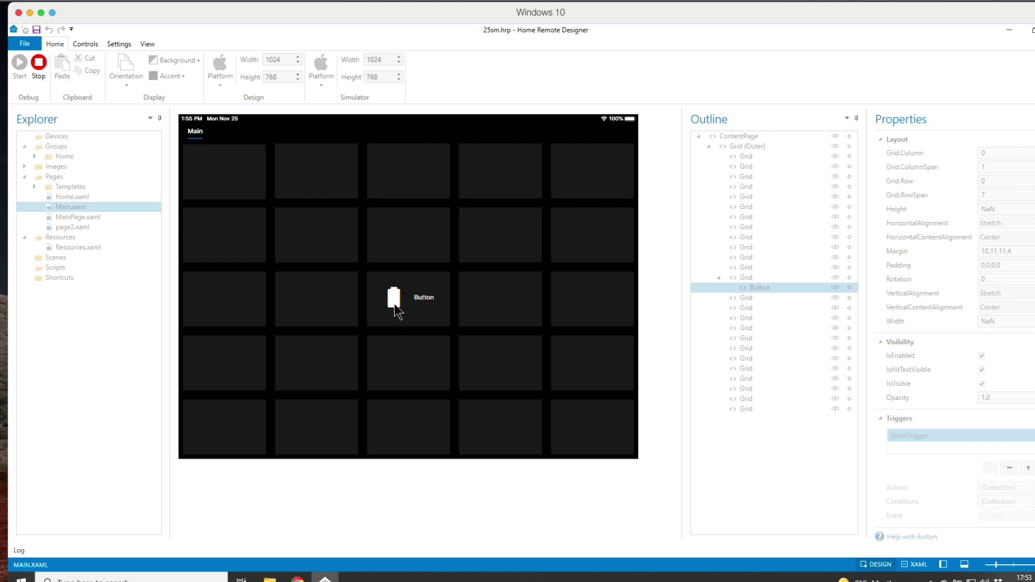
Step: Stop the simulation and change the script's accepted PIN from 1234 to 4321
click(39, 62)
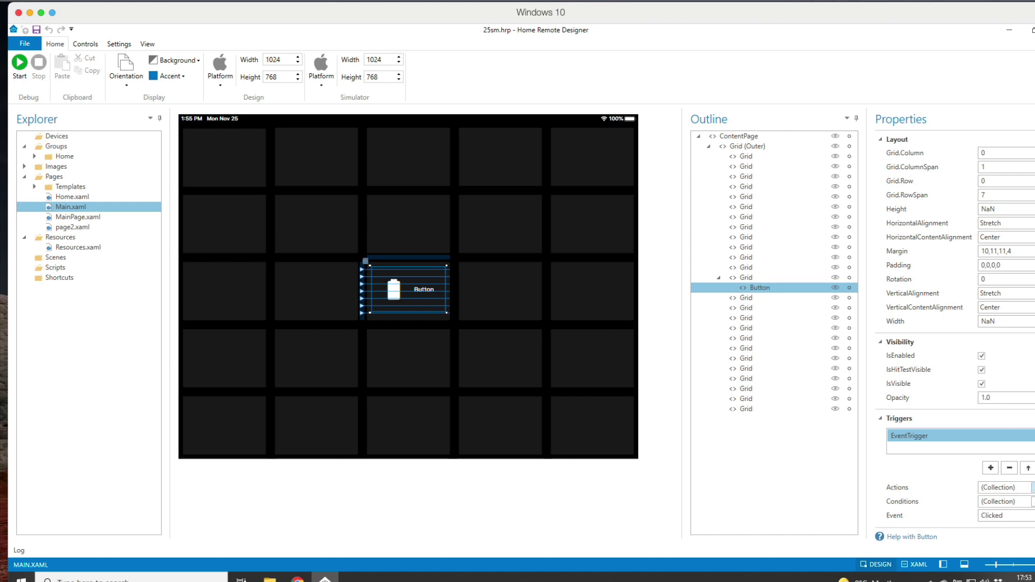
click(1034, 488)
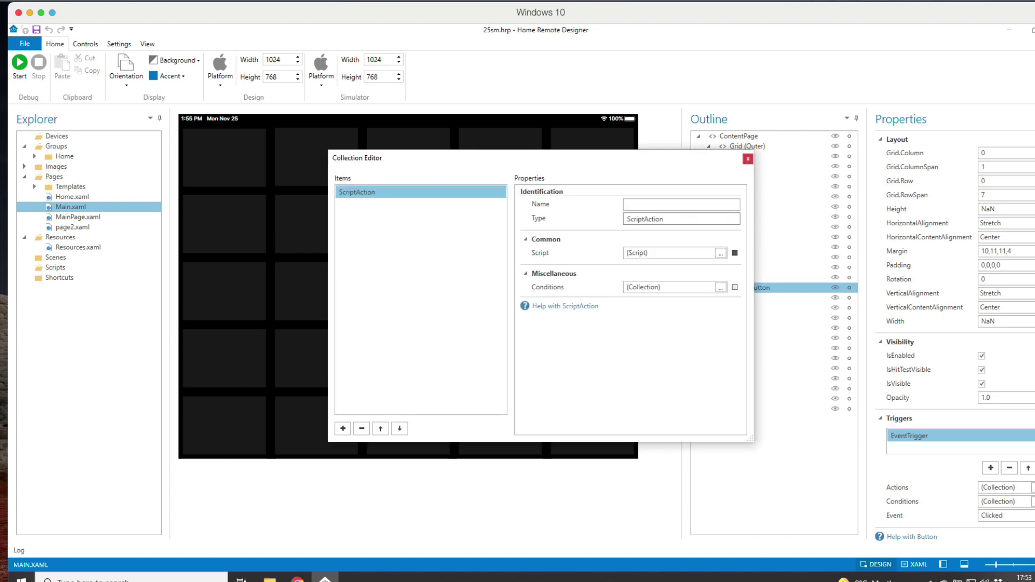
click(721, 253)
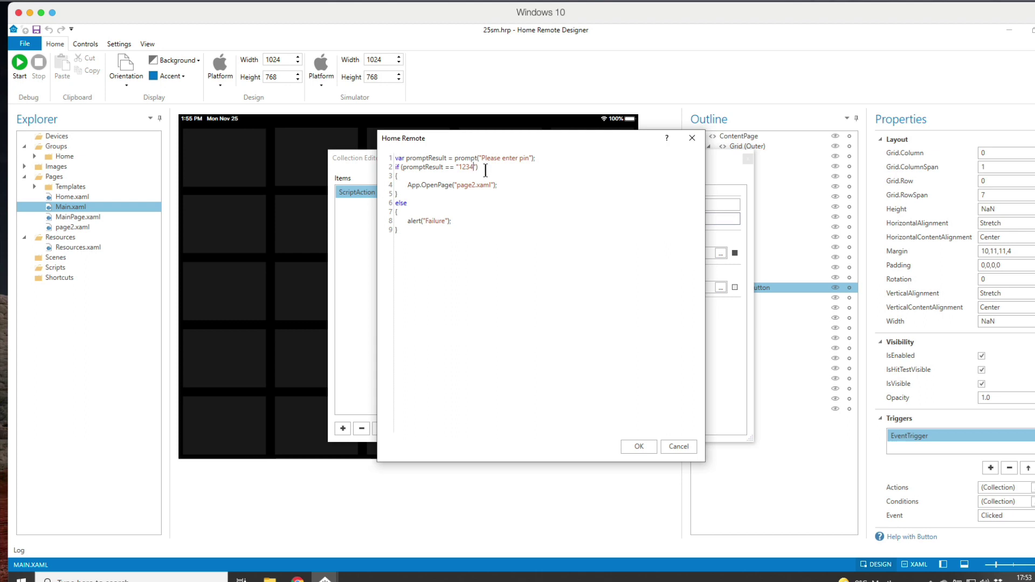
key(BackSpace)
key(BackSpace)
key(BackSpace)
key(BackSpace)
text(4321)
click(639, 447)
click(748, 160)
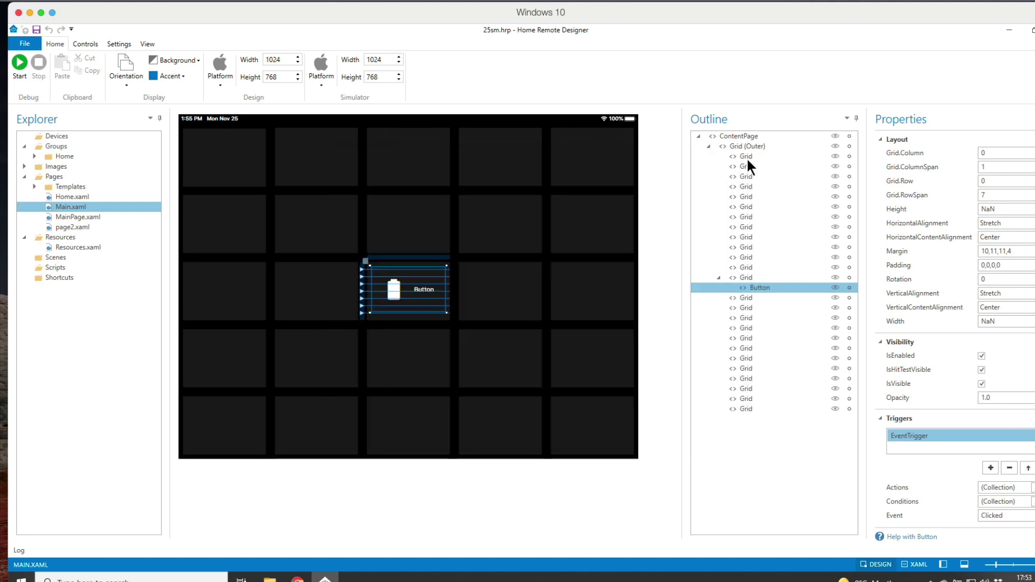
click(19, 62)
click(392, 299)
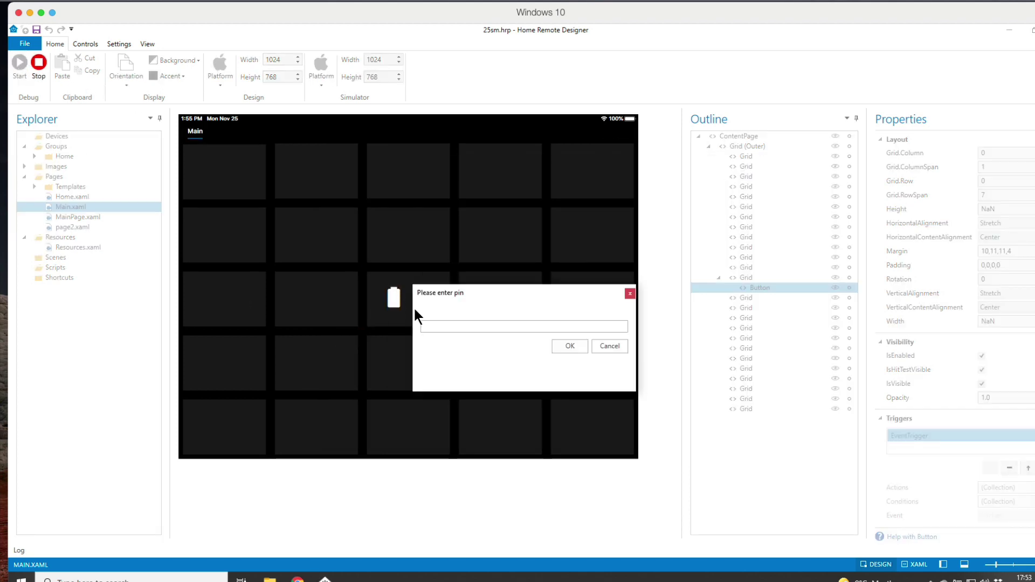
text(1234)
click(566, 343)
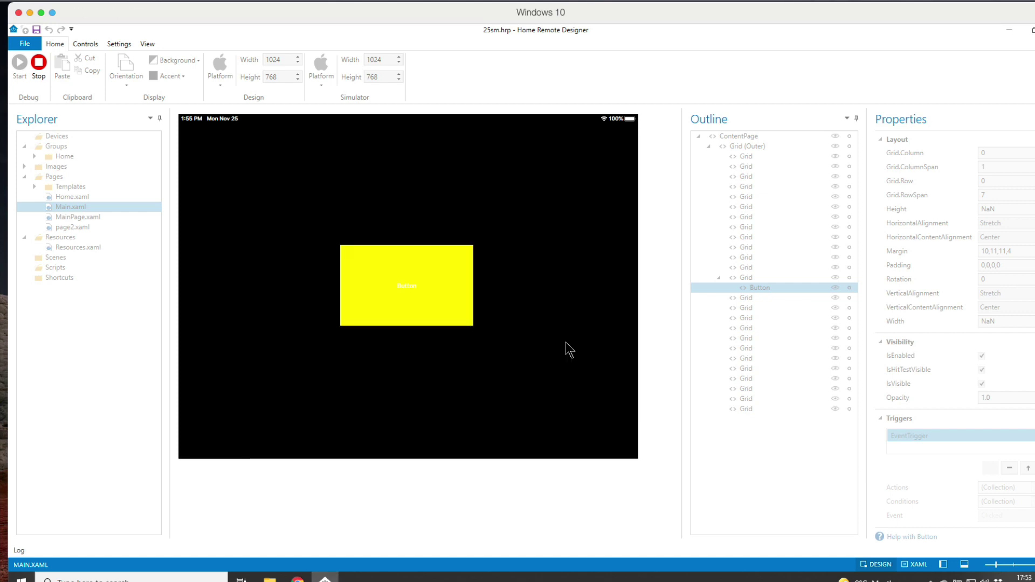
click(427, 291)
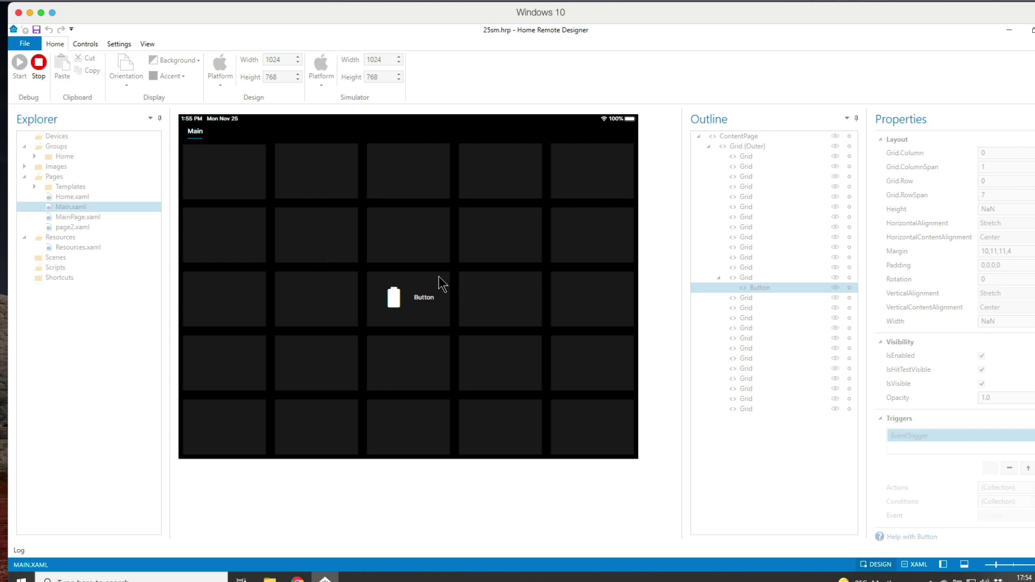
Step: Enter the new PIN 4321 to open the yellow page, then stop the simulation
click(403, 294)
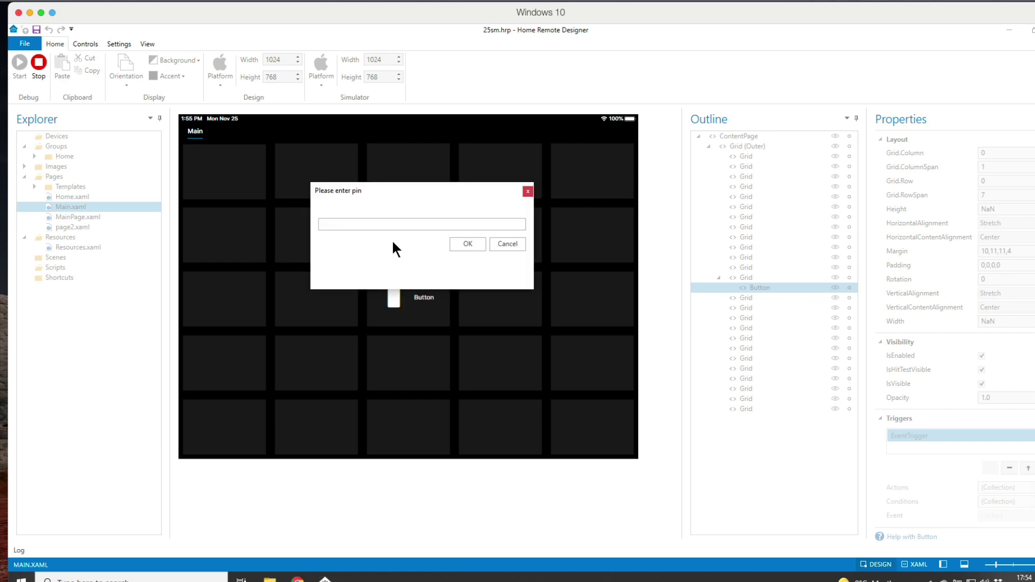
text(4321)
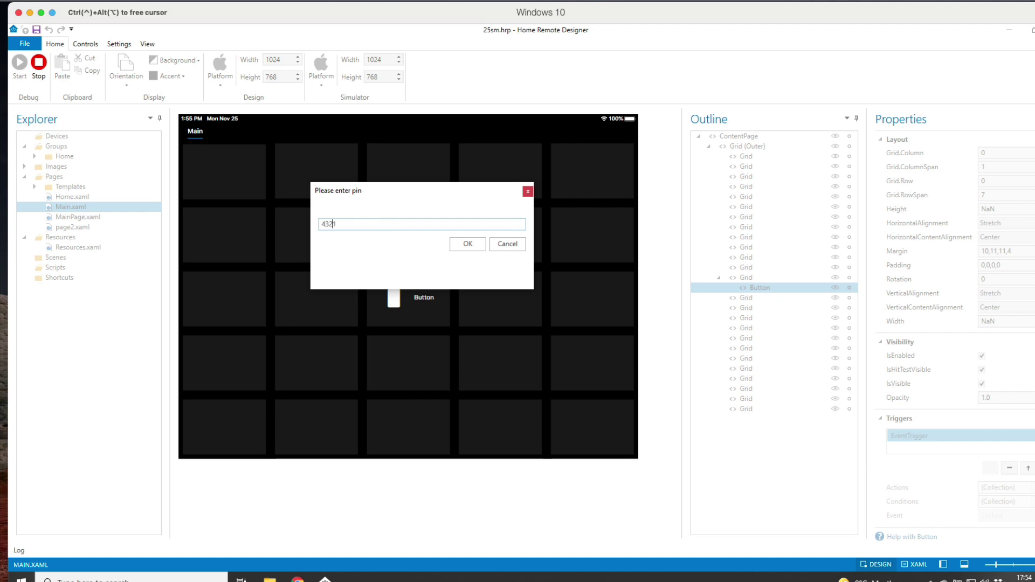
click(473, 245)
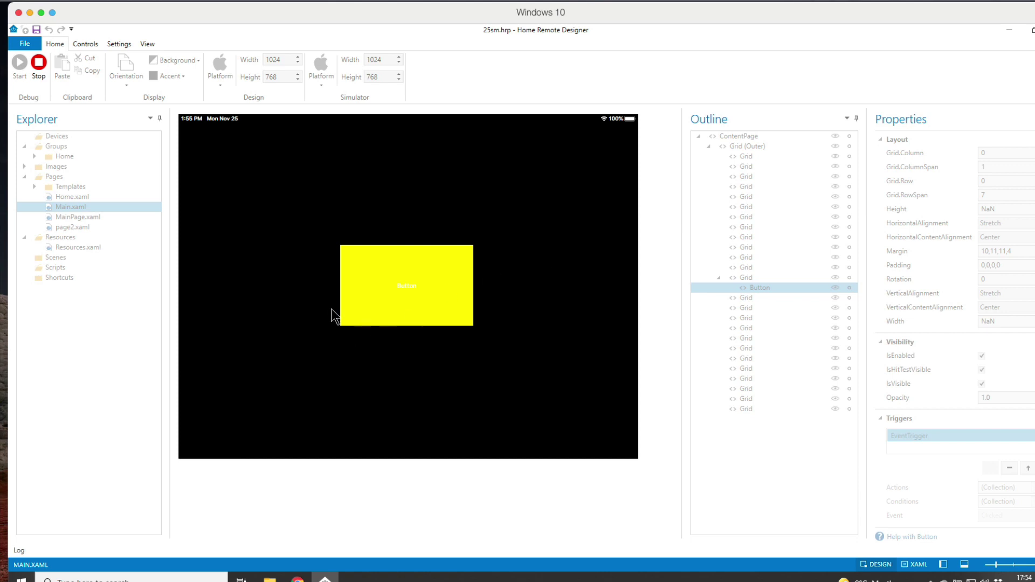
click(39, 63)
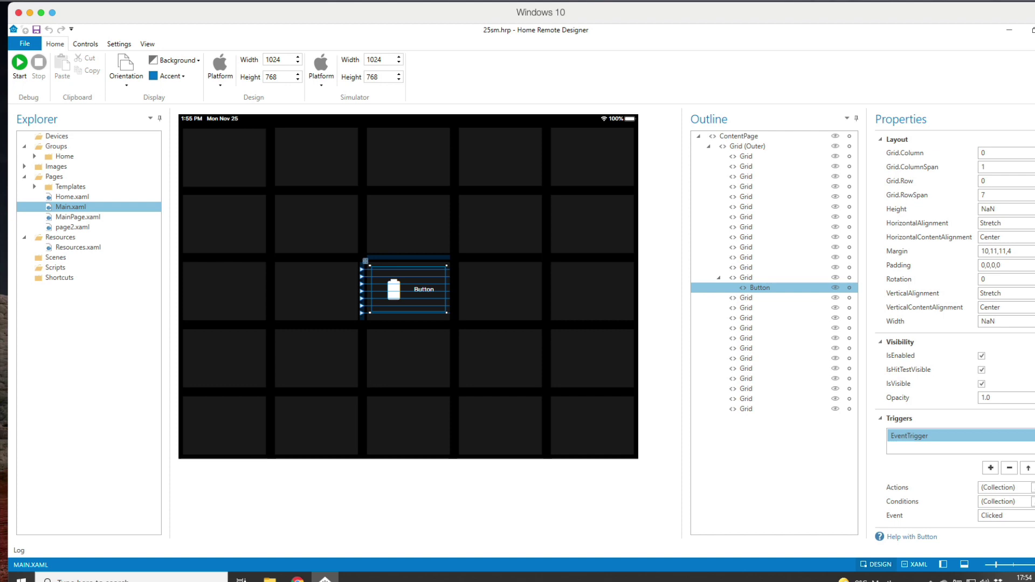
Step: Release focus from the Windows VM and bring up the Yorkshire Automation shop in Chrome
key(super+Tab)
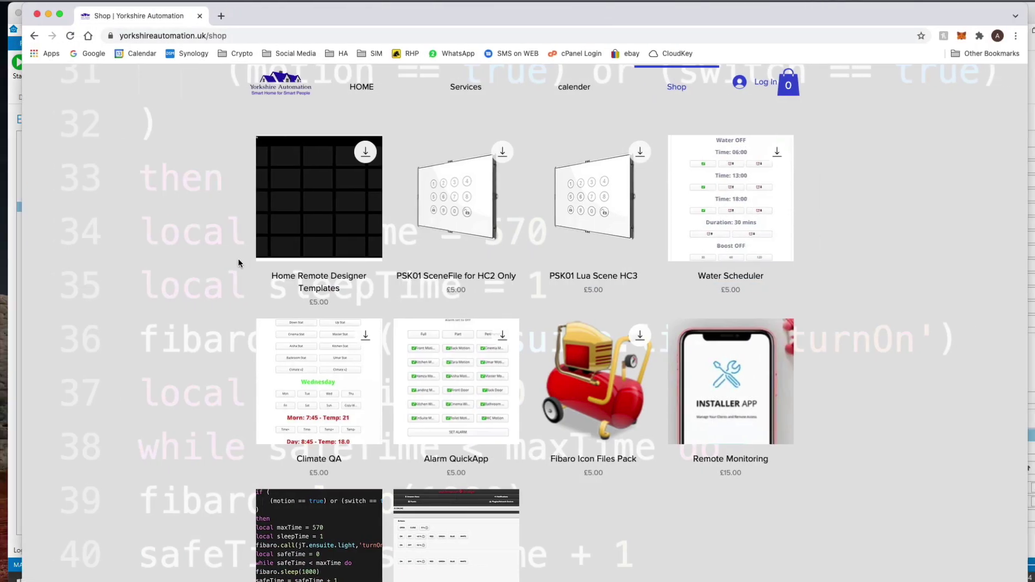
Step: Open the Home Remote Designer Templates product page from the shop
mouse_move(309, 186)
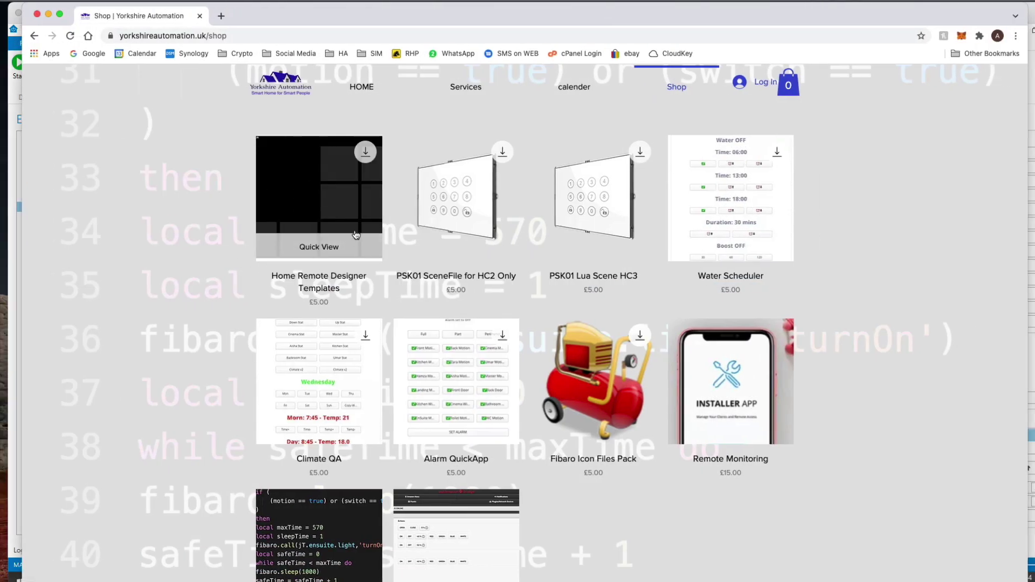
click(328, 205)
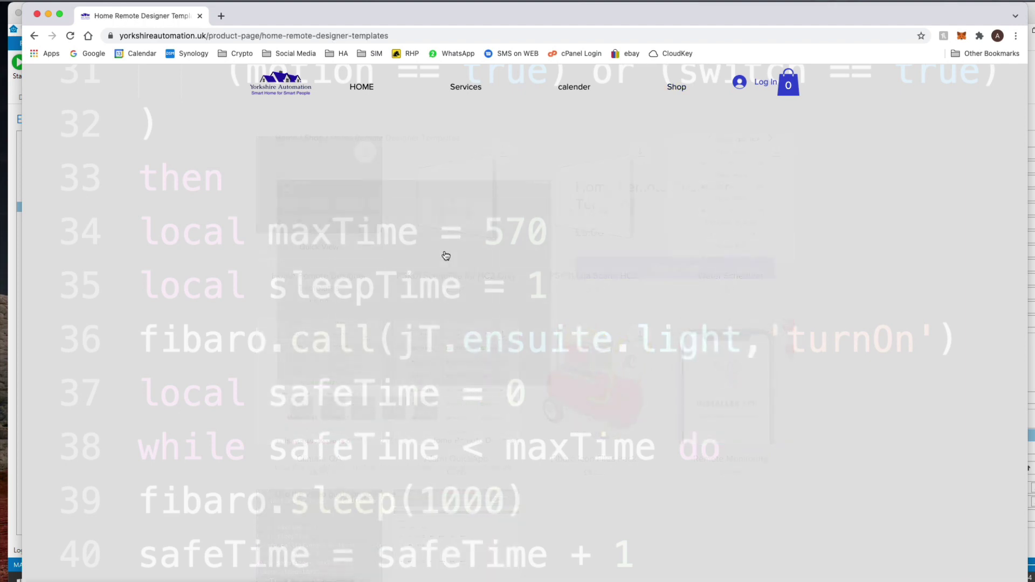